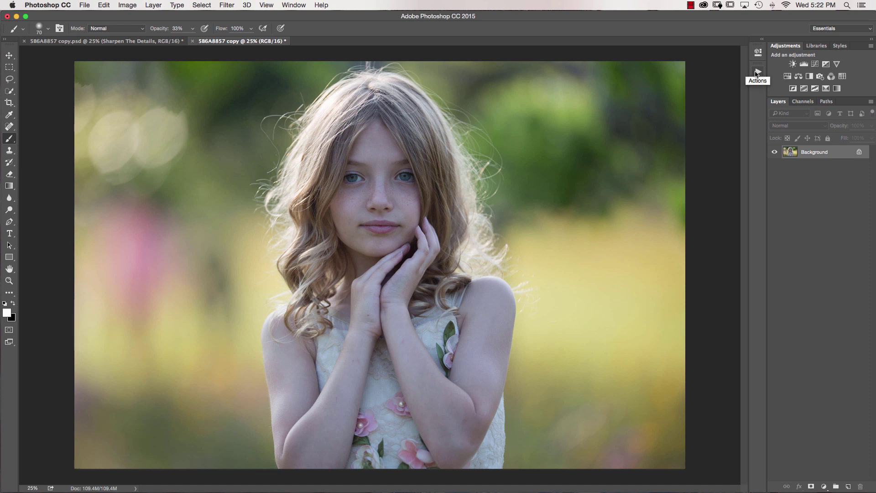
Expand the GTG - Innocence Retouch action set and widen the Actions panel so full action names show.
click(759, 75)
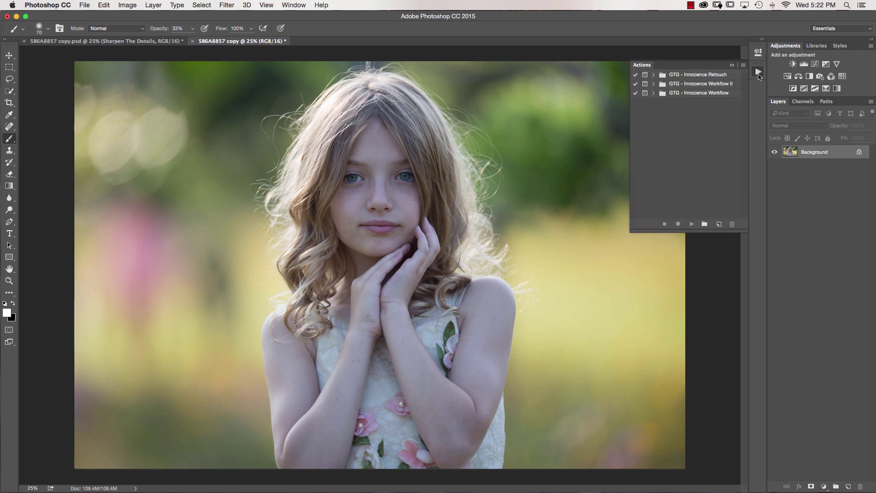
click(654, 74)
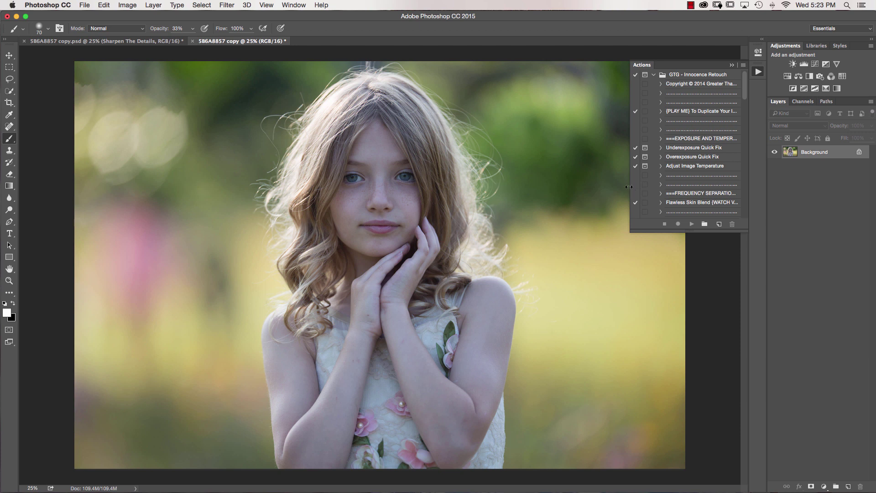
drag(629, 186, 602, 187)
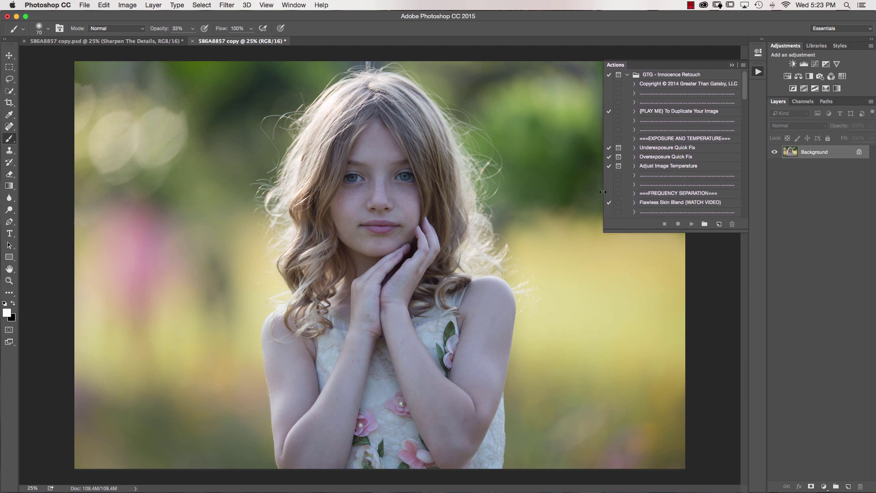
Play the Flawless Skin Blend action to create the copy document with its Flawless Clone and Blend layers.
click(663, 203)
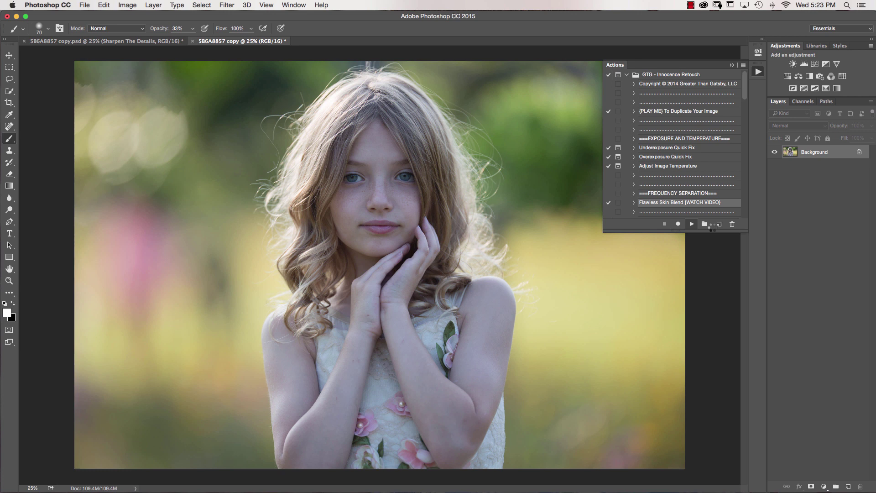
click(692, 223)
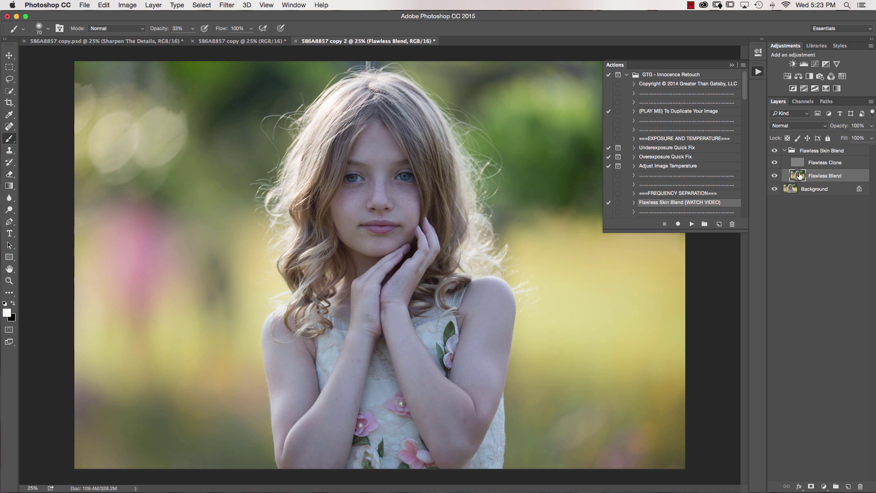
Zoom to 50% and lasso the cheek on the image's left.
click(9, 79)
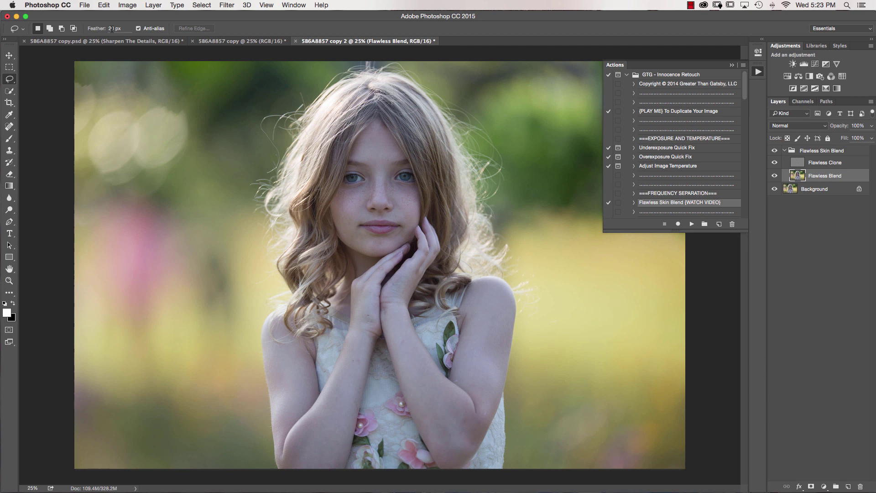
key(super+equal)
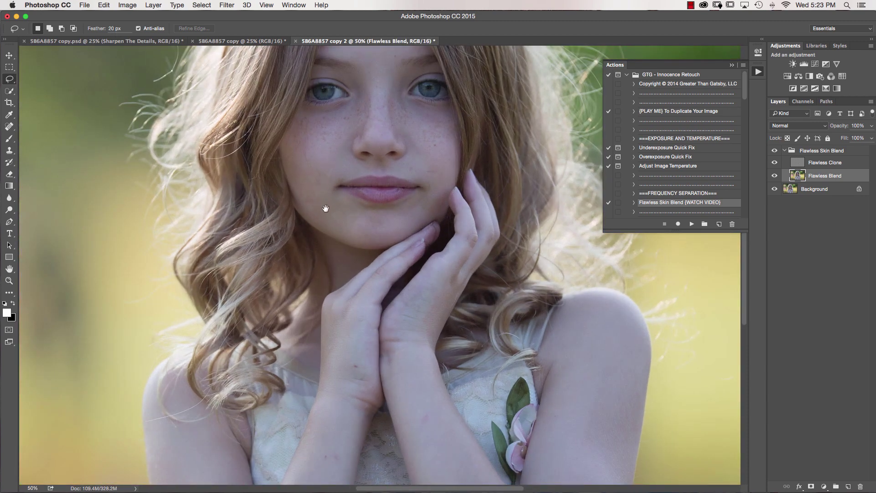
drag(324, 207, 311, 294)
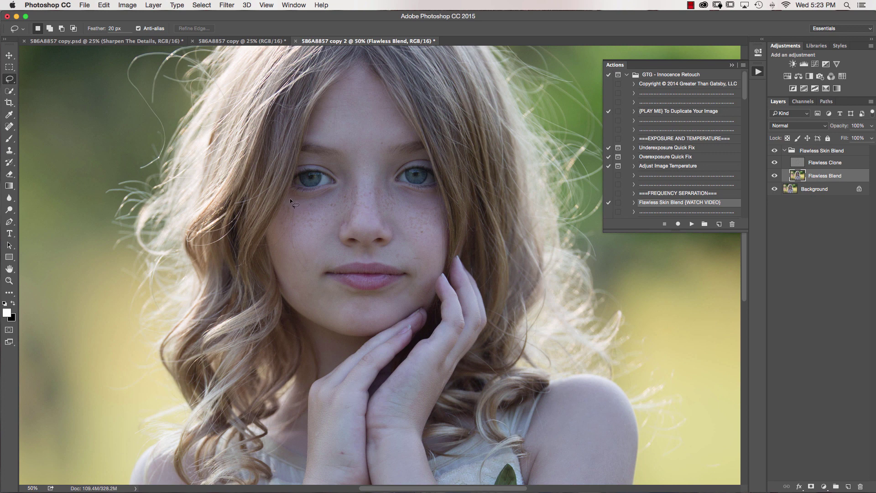
drag(342, 189, 324, 254)
drag(273, 264, 277, 227)
drag(306, 201, 308, 202)
Apply a Gaussian Blur with a 31.7-pixel radius to the cheek selection.
click(231, 5)
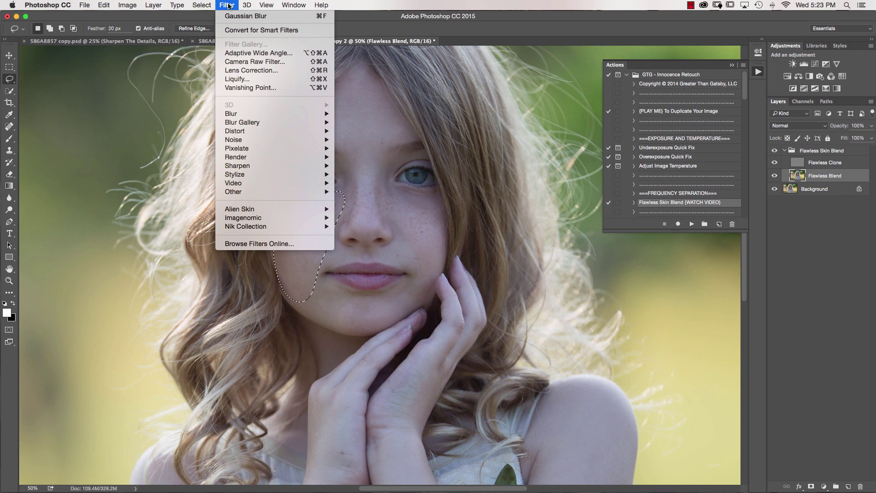
mouse_move(241, 114)
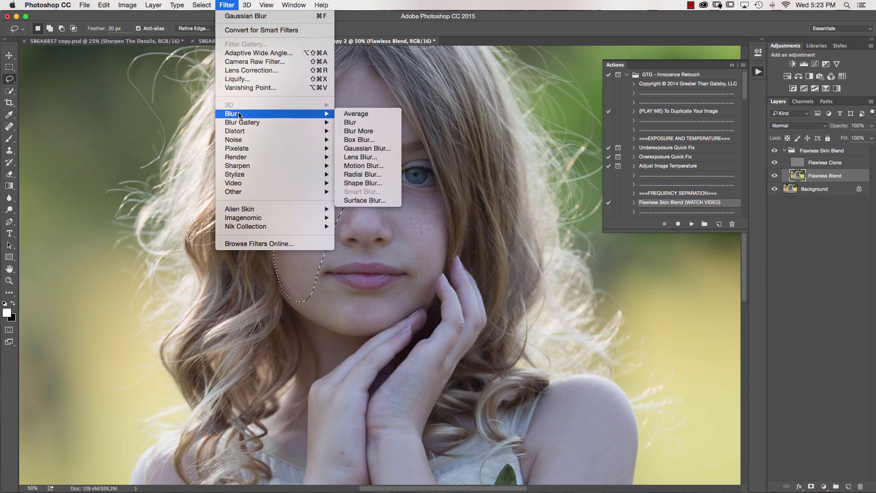
click(361, 148)
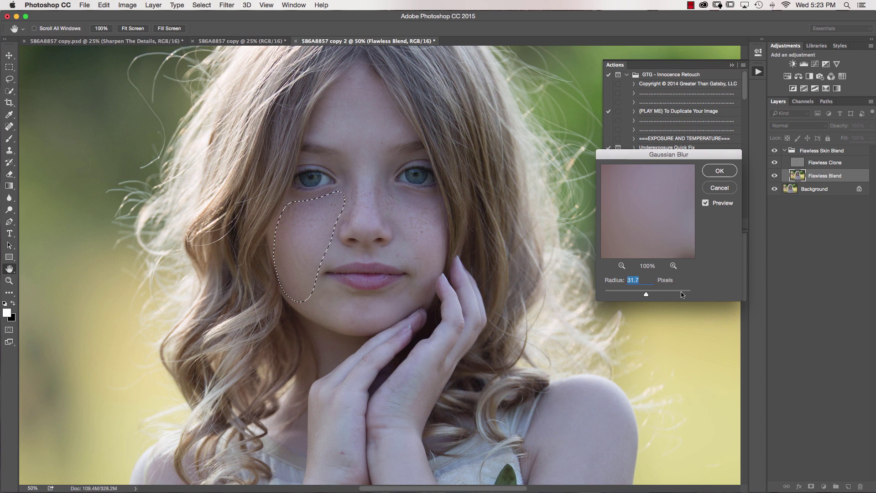
Confirm the first cheek blur, then lasso the other cheek and reapply the Gaussian Blur.
click(720, 173)
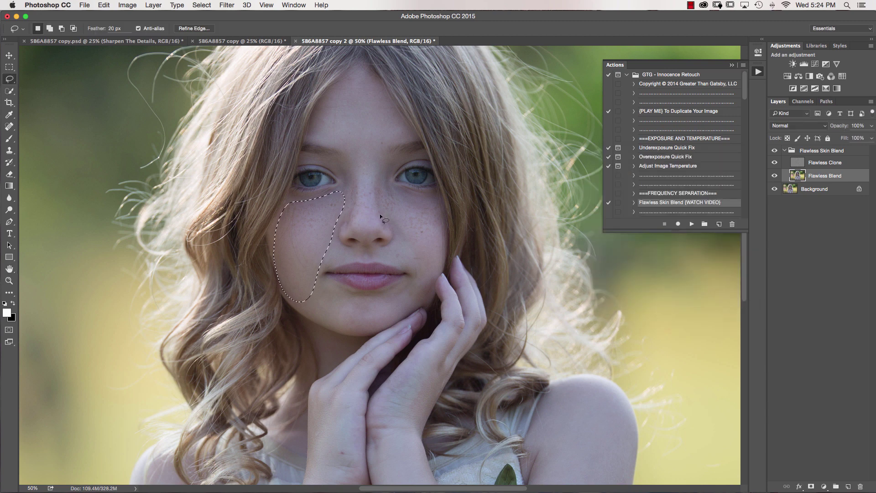
key(super+d)
mouse_move(433, 204)
mouse_down()
mouse_move(439, 247)
mouse_move(426, 280)
mouse_move(399, 246)
mouse_move(379, 190)
mouse_move(401, 198)
mouse_up()
click(229, 6)
click(230, 17)
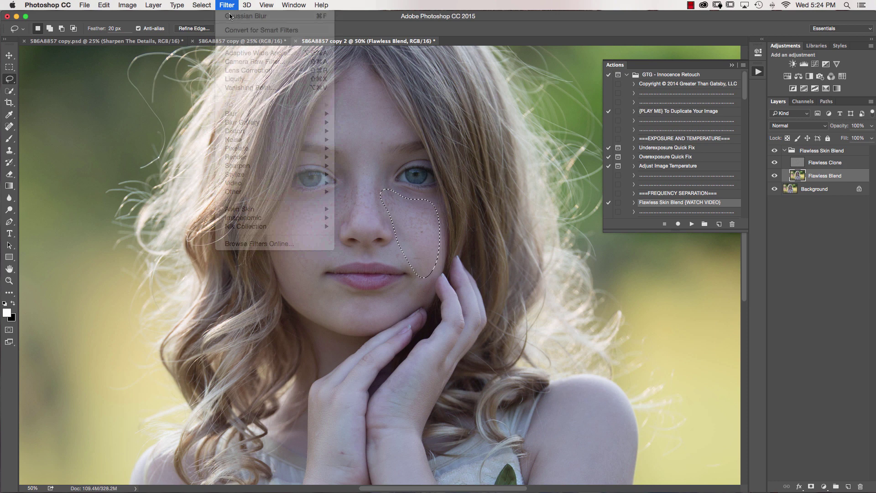
click(404, 229)
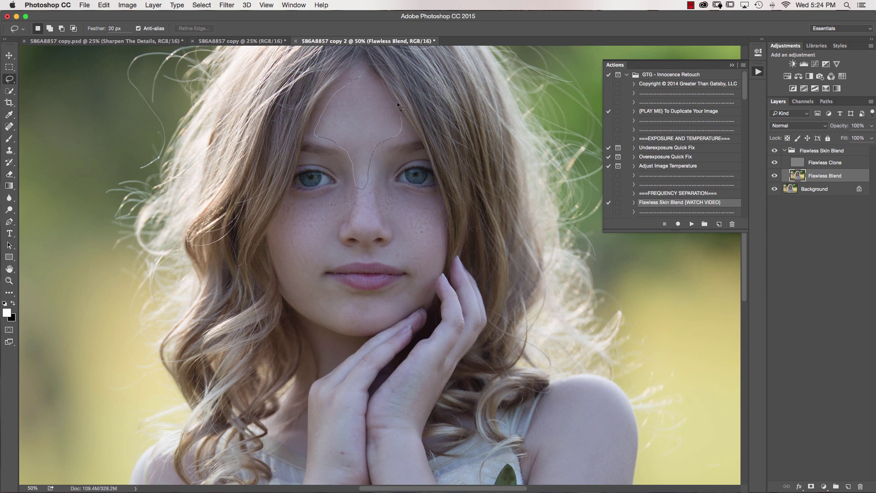
Select the forehead and reapply the same Gaussian Blur to it.
drag(355, 77, 360, 78)
click(226, 6)
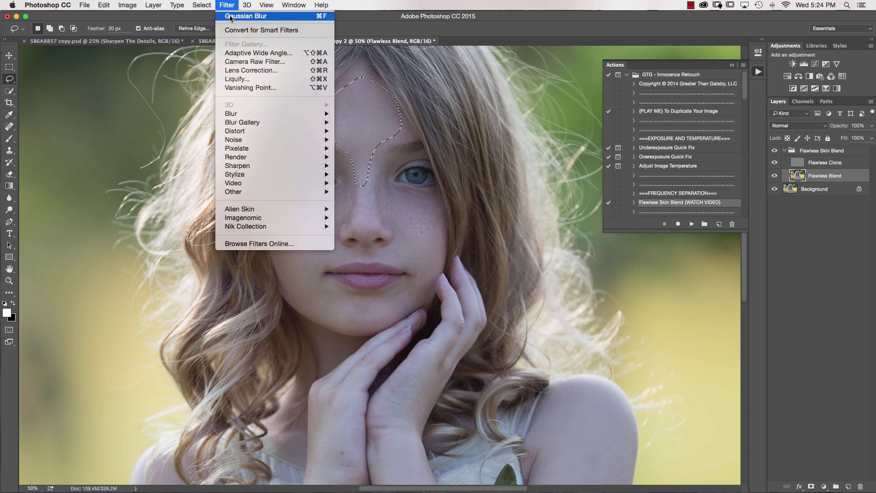
click(231, 24)
click(362, 312)
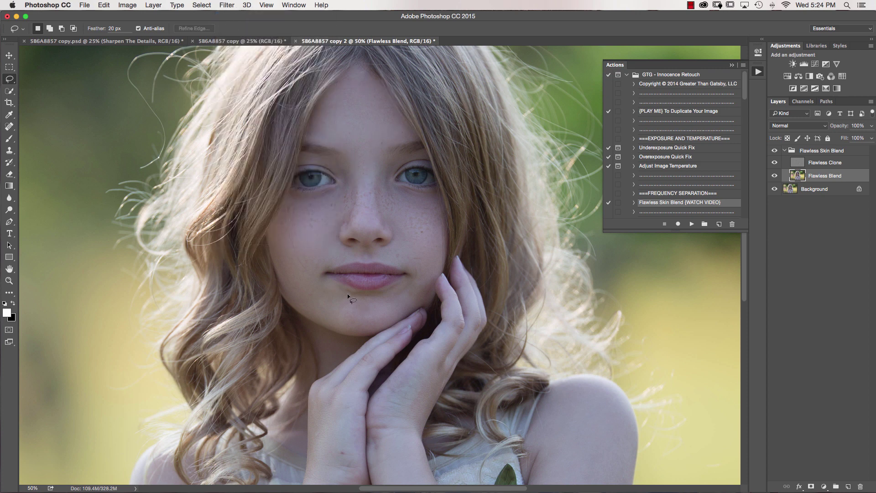
Lasso the chin area, reapply the Gaussian Blur, and deselect.
mouse_move(328, 289)
mouse_down()
mouse_move(314, 308)
mouse_move(346, 323)
mouse_up()
drag(337, 290, 338, 291)
click(227, 5)
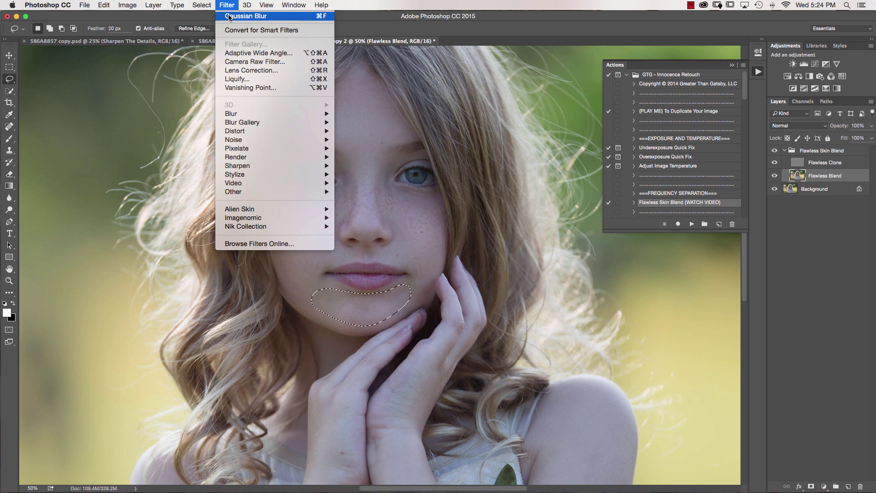
click(229, 16)
click(696, 297)
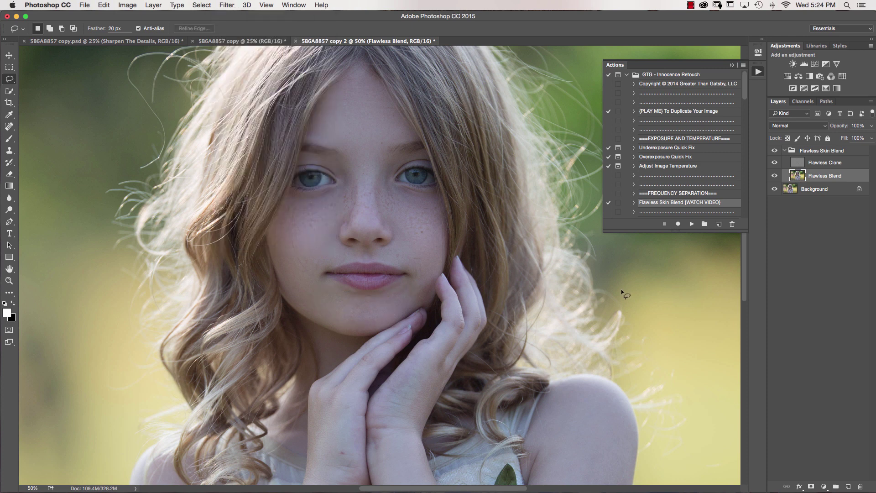
Target the Flawless Clone layer with the Clone Stamp at 100% zoom and a 40-pixel brush.
click(802, 165)
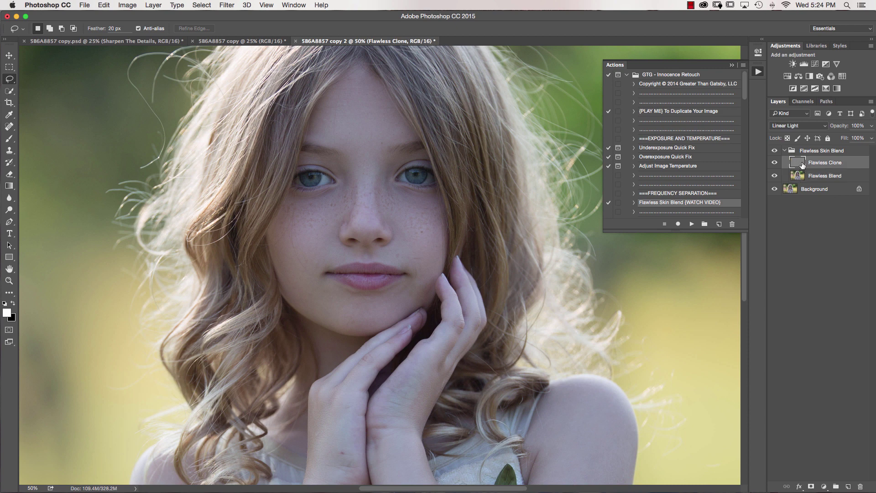
click(9, 151)
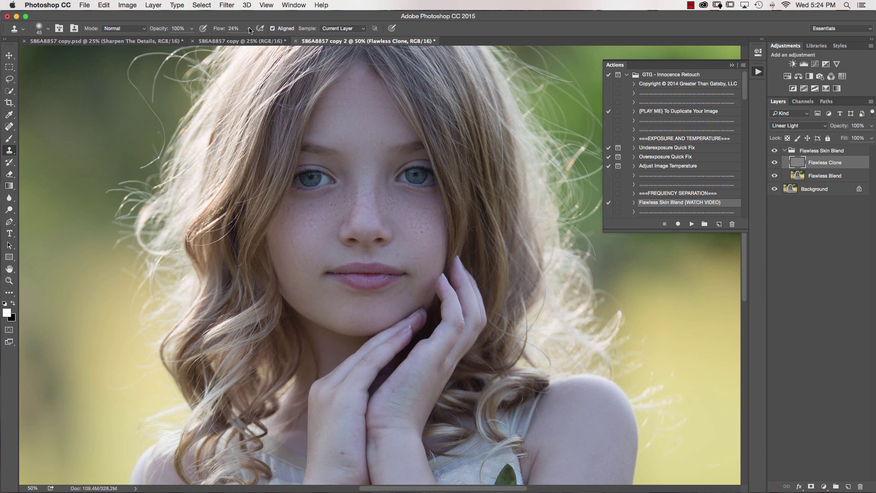
key(super+plus)
key(super+plus)
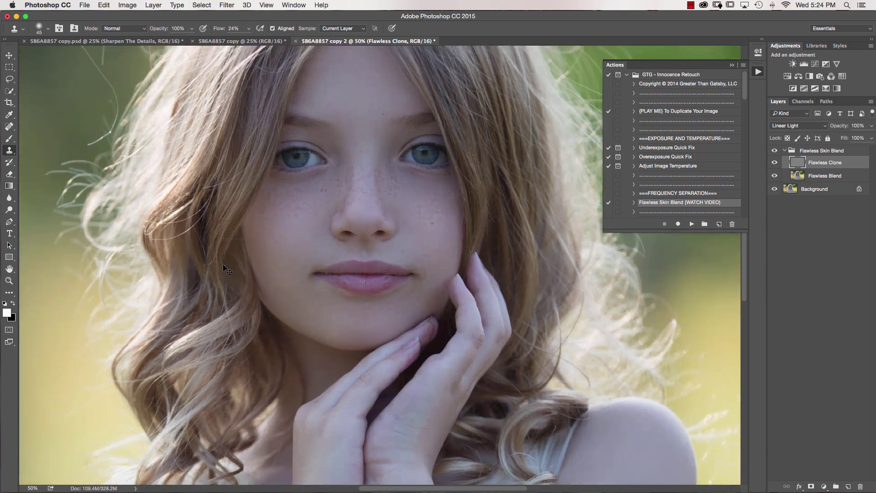
scroll(215, 248, left, 3)
scroll(215, 248, up, 1)
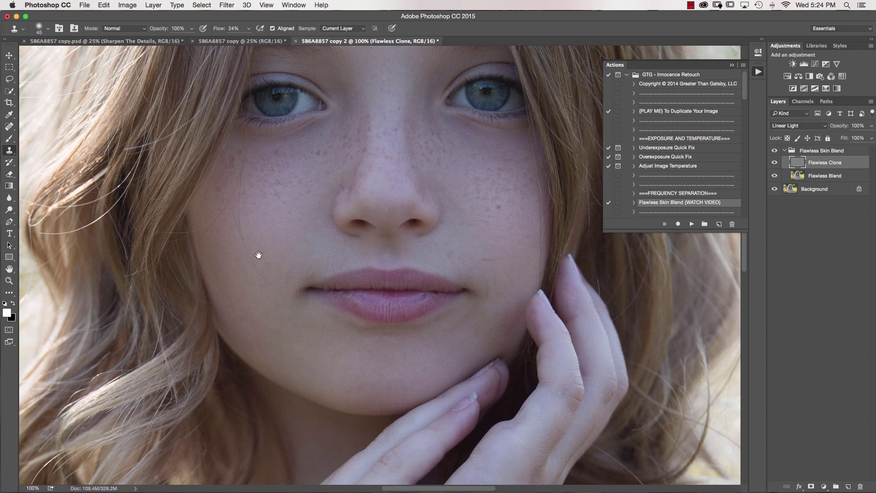
key(bracketleft)
key(bracketleft)
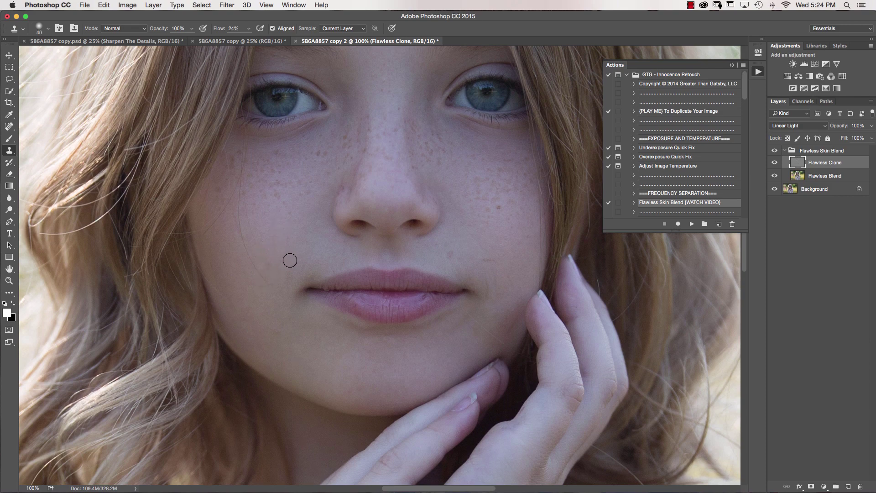
key(bracketright)
Sample clean skin and clone it over the upper cheek and the other cheek.
alt+click(281, 253)
mouse_move(284, 254)
mouse_down()
mouse_move(265, 276)
mouse_move(248, 253)
mouse_move(251, 231)
mouse_move(241, 232)
mouse_move(239, 191)
mouse_move(210, 227)
mouse_move(228, 210)
mouse_up()
alt+click(272, 227)
alt+click(264, 177)
drag(245, 167, 248, 153)
alt+click(280, 161)
alt+click(507, 274)
mouse_move(495, 255)
mouse_down()
mouse_move(470, 335)
mouse_move(475, 319)
mouse_move(488, 330)
mouse_move(505, 314)
mouse_move(473, 339)
mouse_move(500, 337)
mouse_up()
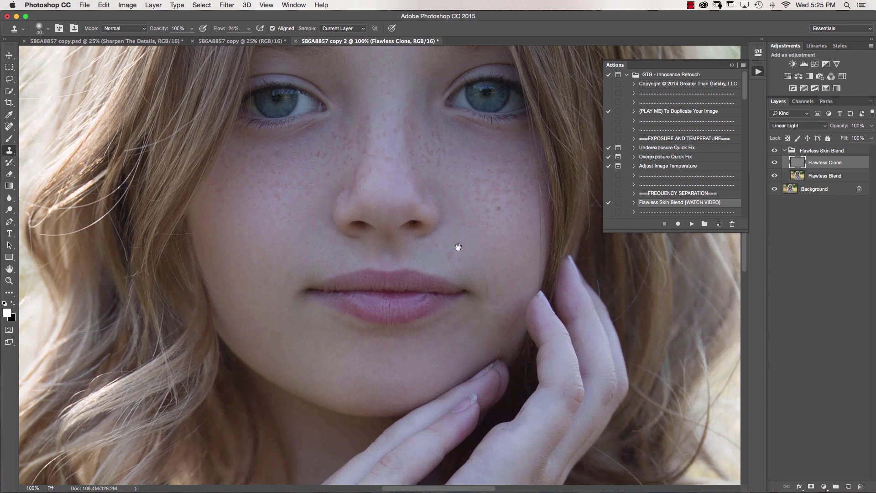
drag(458, 247, 437, 352)
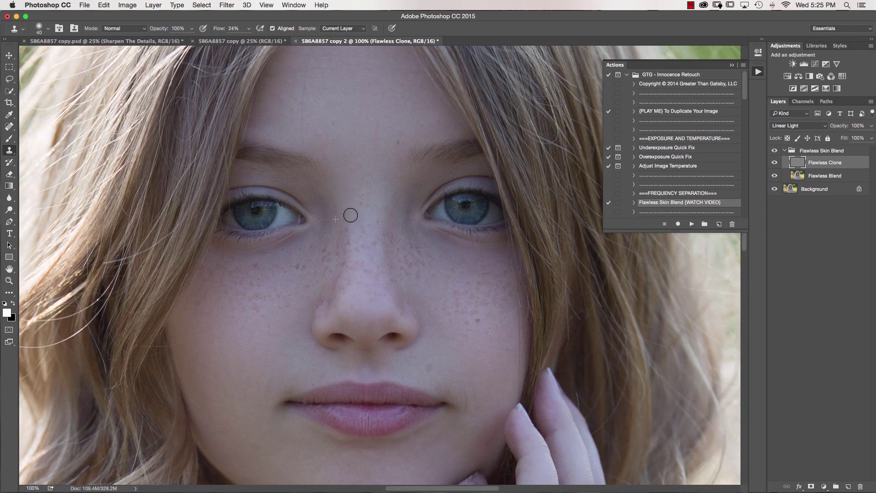
alt+click(323, 133)
mouse_move(307, 141)
mouse_down()
mouse_move(300, 104)
mouse_move(309, 70)
mouse_up()
drag(356, 151, 356, 199)
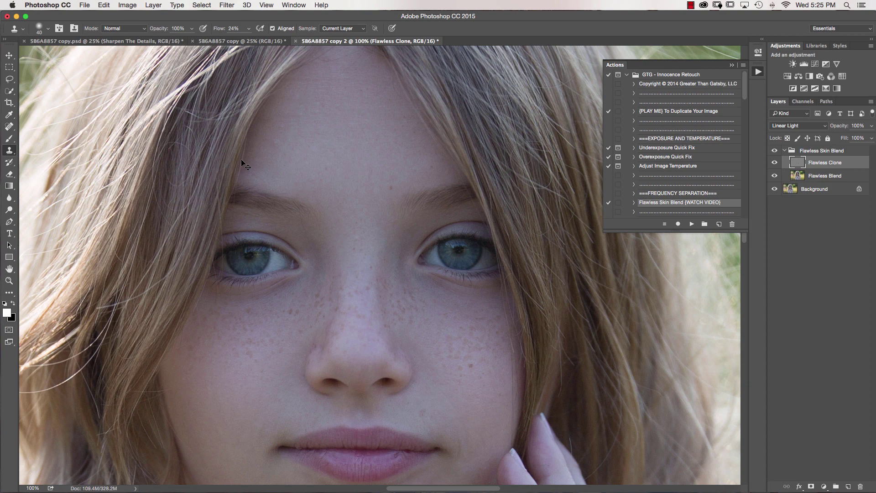
key(super+minus)
key(super+minus)
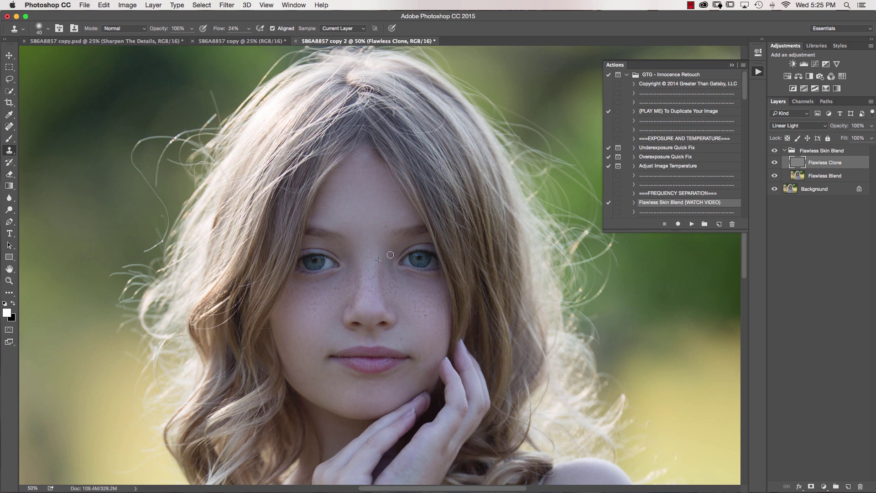
drag(389, 260, 395, 272)
key(super+equal)
drag(342, 294, 299, 259)
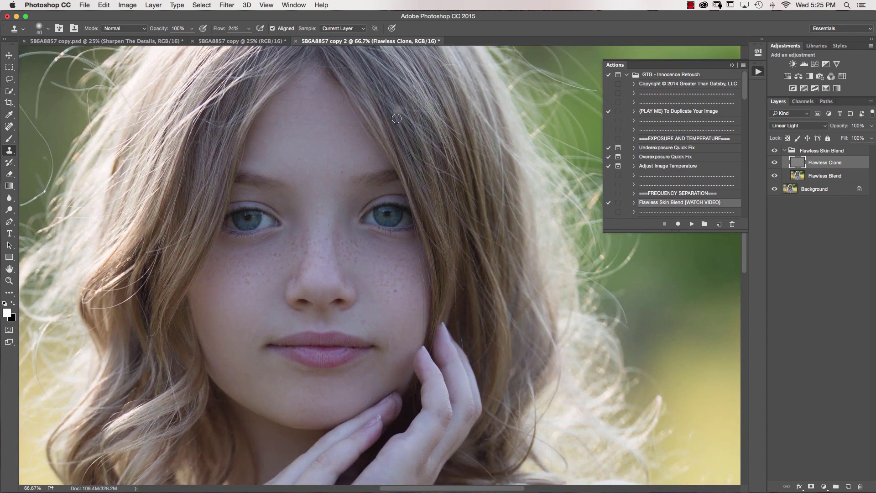
key(bracketright)
key(bracketright)
key(bracketright)
key(bracketright)
Zoom out to the whole portrait and play the SKIN TONE: Fresh action.
drag(745, 87, 737, 120)
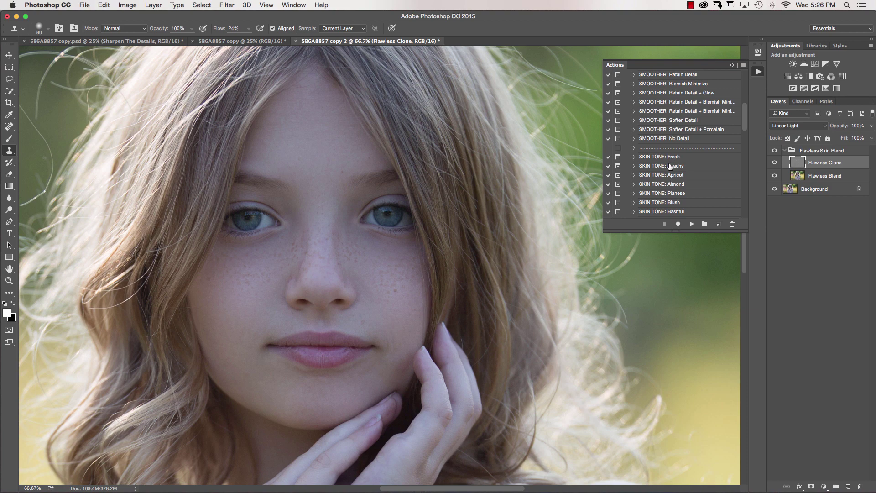
key(super+minus)
key(super+minus)
key(super+minus)
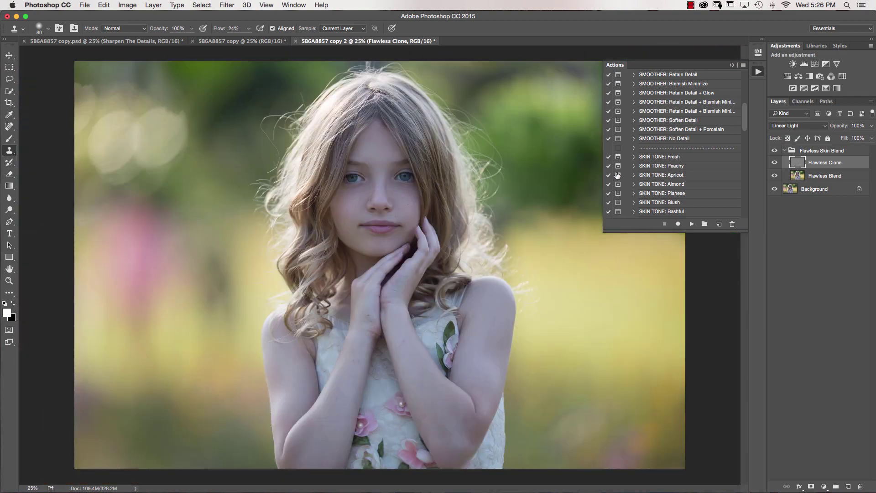
click(664, 158)
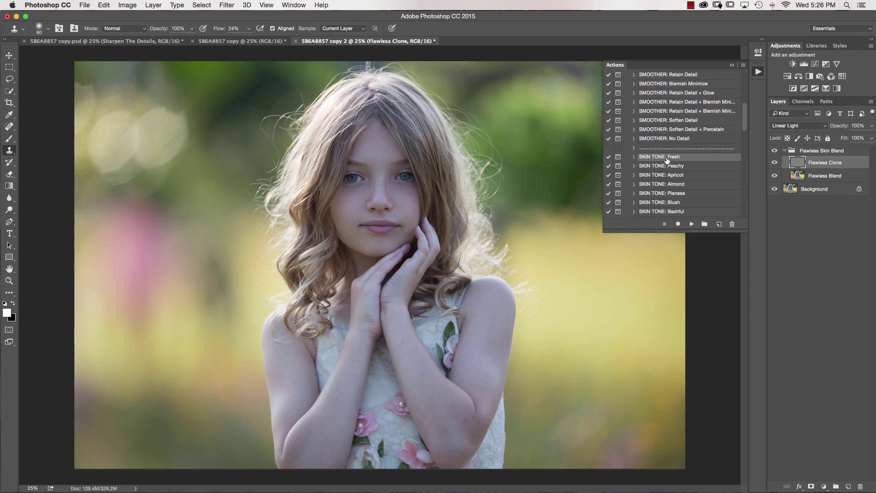
click(693, 224)
Let the Fresh action finish and raise the group opacity to 100%.
click(502, 191)
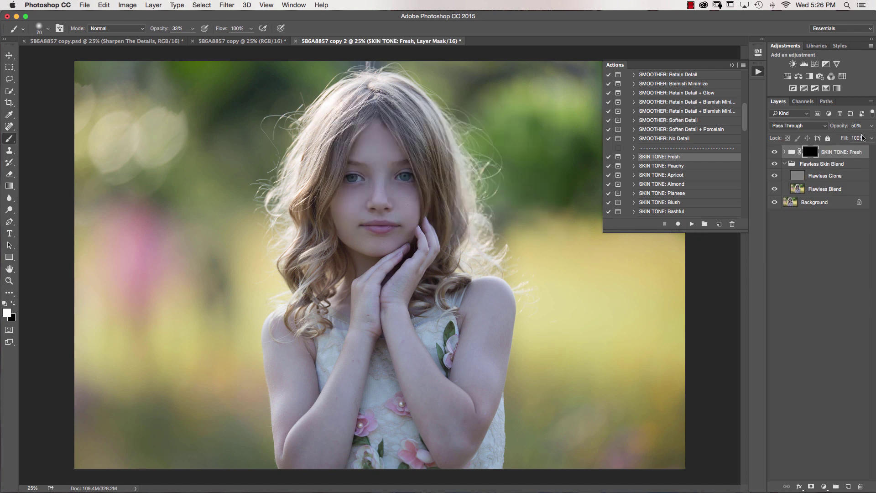
click(873, 129)
drag(848, 137, 870, 137)
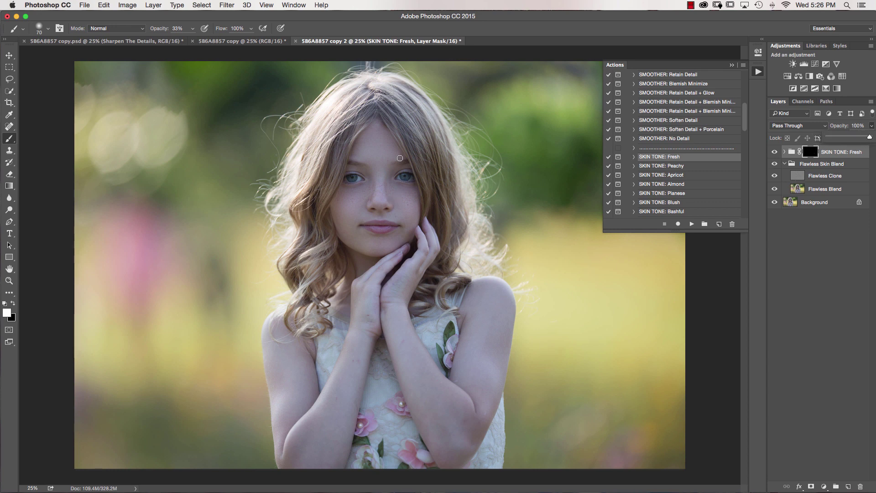
Paint the Fresh mask white at 100% brush opacity over the face and both forearms.
key(bracketright)
key(bracketright)
key(bracketright)
key(bracketright)
key(bracketright)
key(bracketright)
key(bracketright)
key(bracketright)
key(bracketright)
key(bracketright)
key(bracketright)
key(bracketright)
key(bracketright)
key(bracketright)
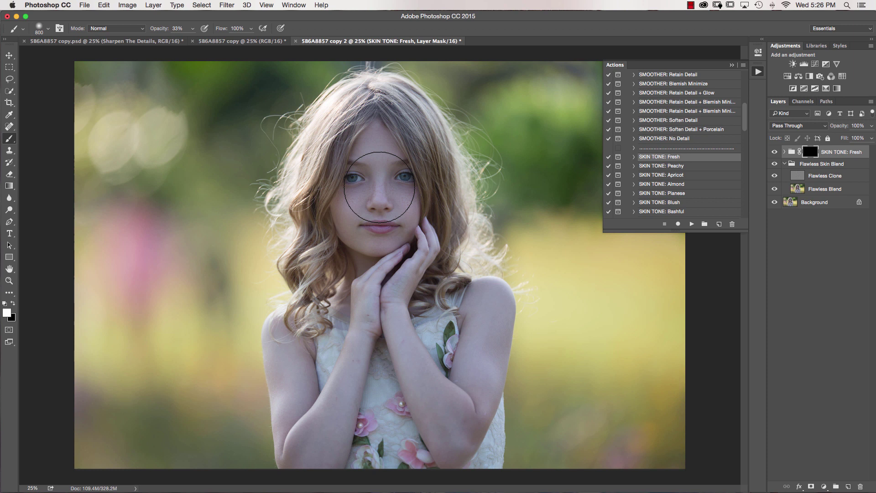
click(374, 170)
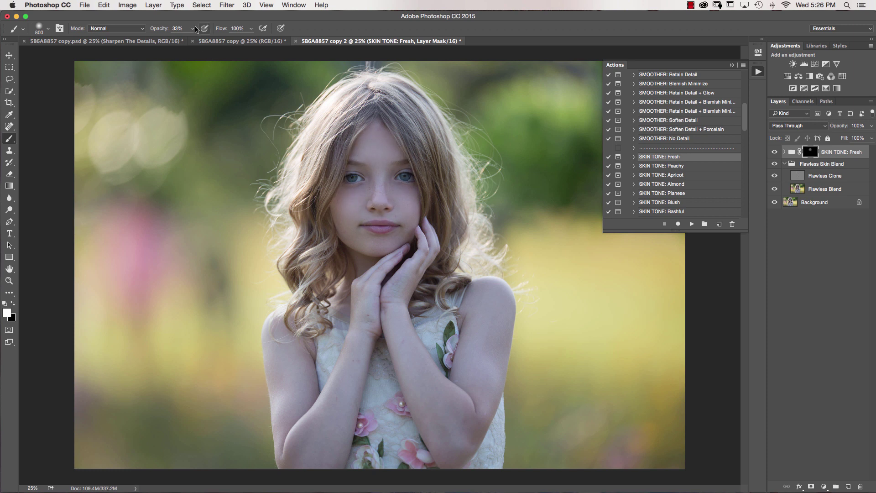
click(192, 29)
drag(192, 41, 223, 41)
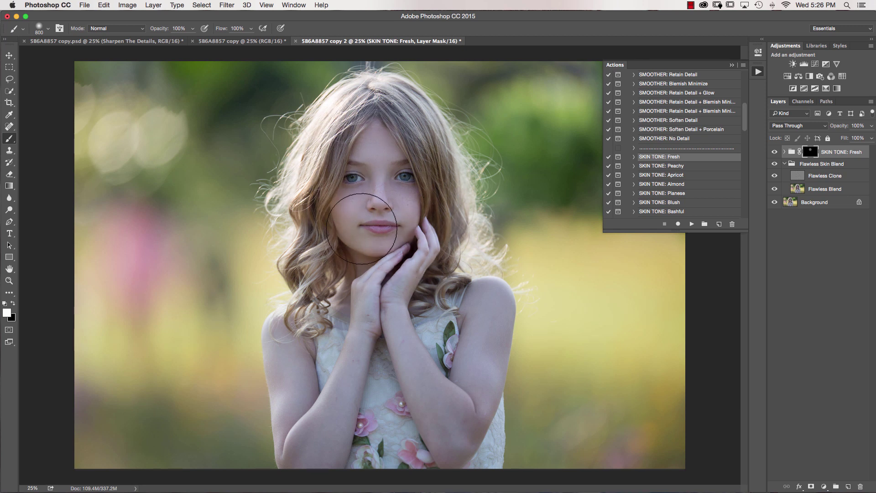
drag(416, 242, 348, 352)
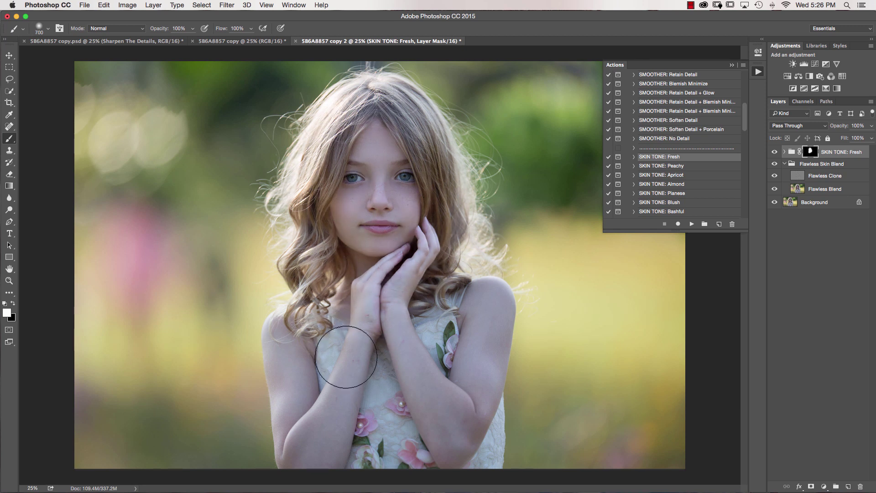
key([)
mouse_move(293, 372)
mouse_down()
mouse_move(310, 451)
mouse_move(436, 421)
mouse_move(459, 448)
mouse_move(470, 448)
mouse_move(397, 428)
mouse_move(482, 315)
mouse_move(474, 332)
mouse_up()
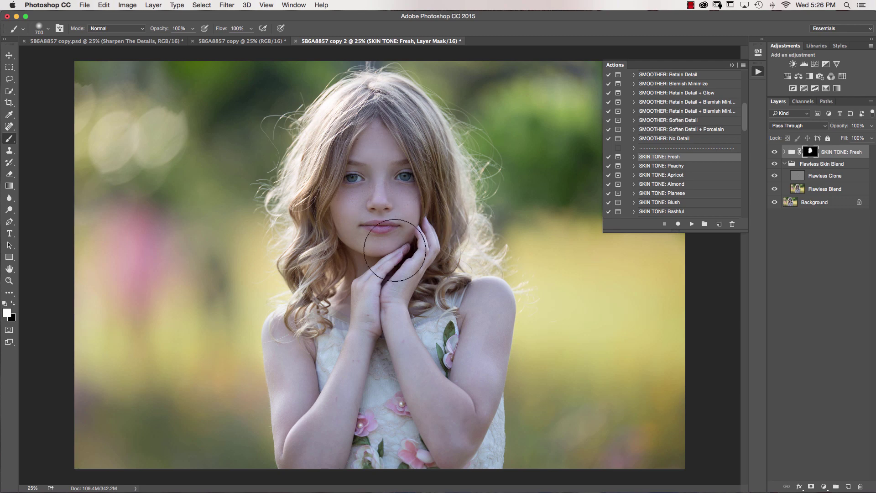
mouse_move(336, 441)
mouse_down()
mouse_move(315, 421)
mouse_move(457, 443)
mouse_up()
Toggle the SKIN TONE: Fresh group off and on to compare before and after.
click(775, 153)
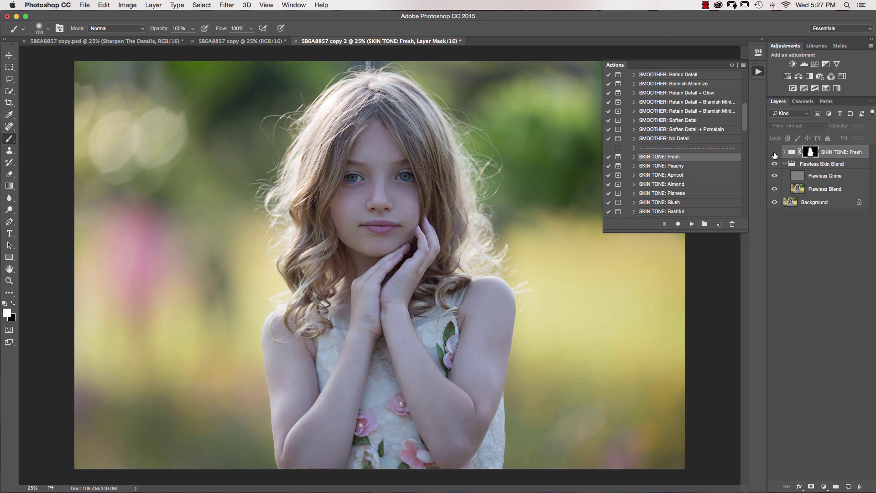
click(774, 153)
click(775, 153)
click(775, 153)
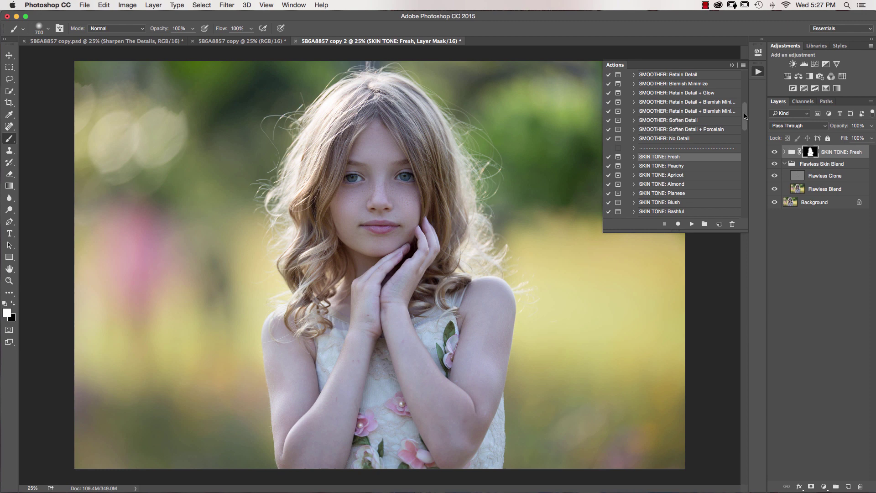
Run SKIN TONE: Blush and paint it onto both cheeks with a 300-pixel brush.
drag(745, 115, 747, 118)
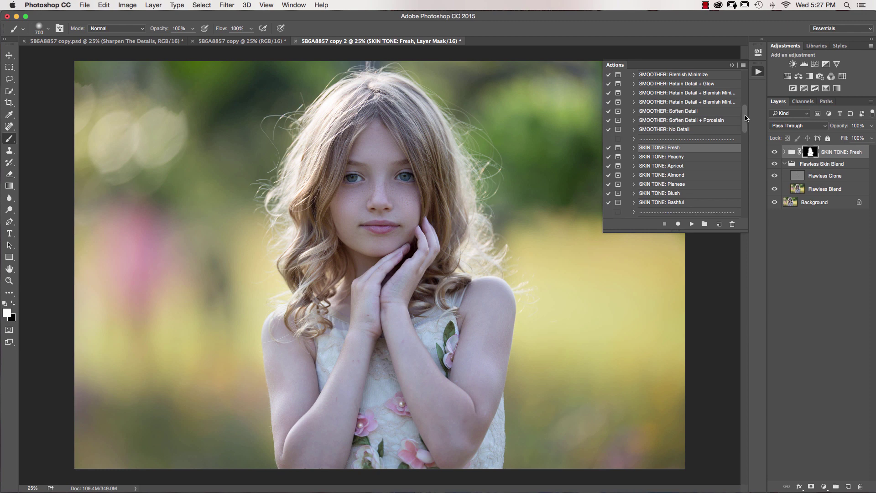
click(669, 193)
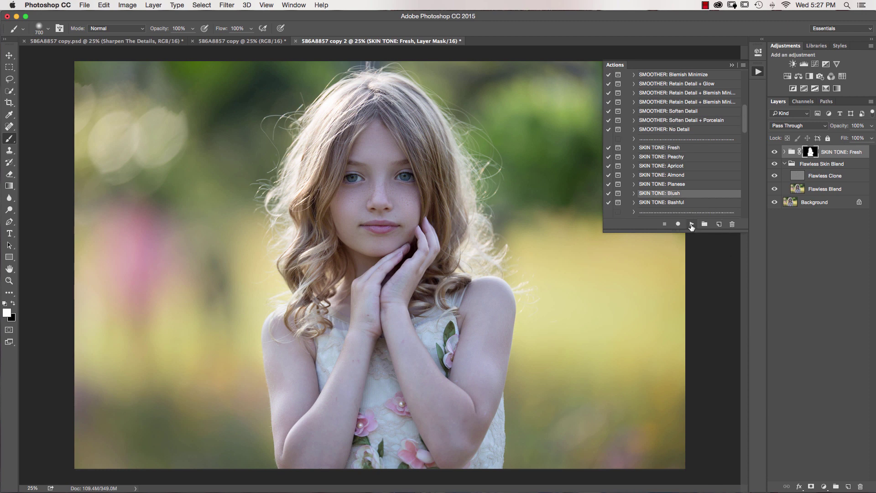
click(692, 225)
click(509, 190)
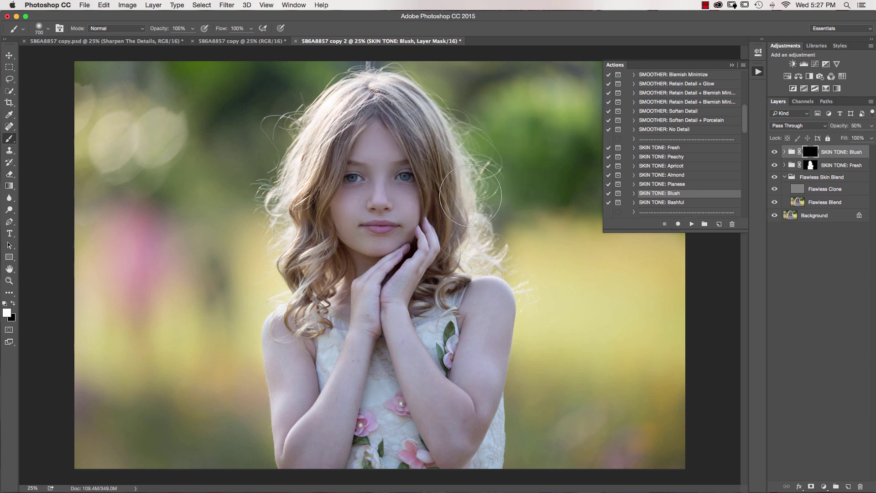
drag(350, 211, 348, 199)
key(bracketleft)
key(bracketleft)
key(bracketleft)
mouse_move(405, 206)
mouse_down()
mouse_move(418, 204)
mouse_move(411, 205)
mouse_up()
Lower the Blush group opacity to 18% and switch the brush to black.
click(872, 127)
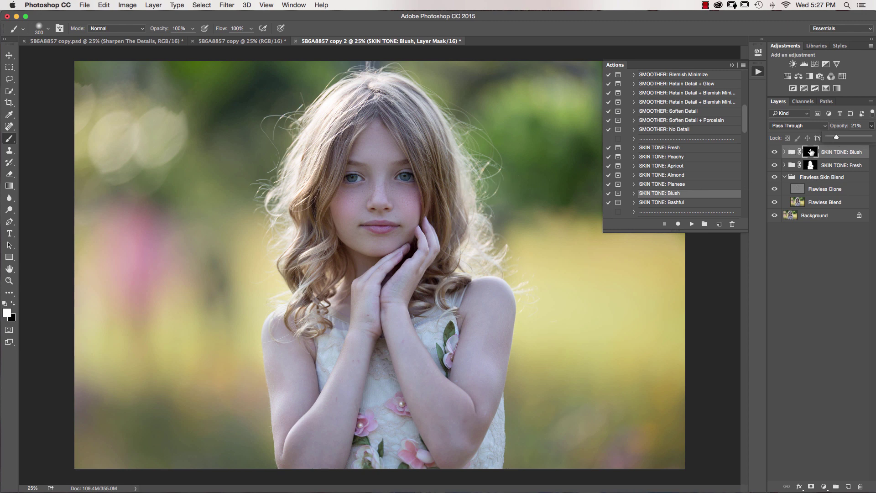
click(806, 156)
key(x)
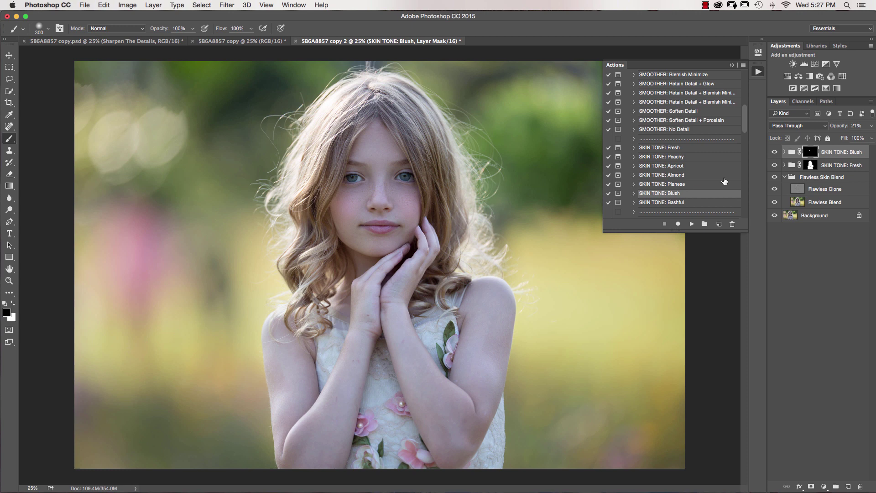
click(871, 128)
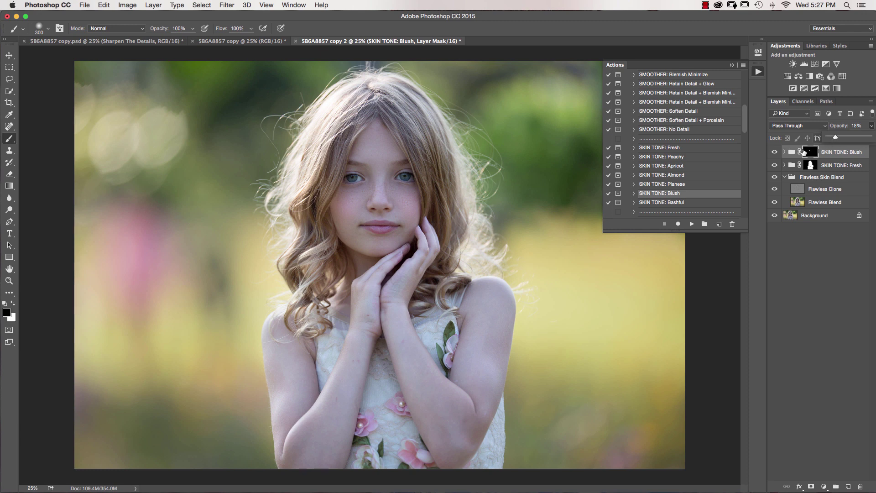
drag(747, 116, 749, 136)
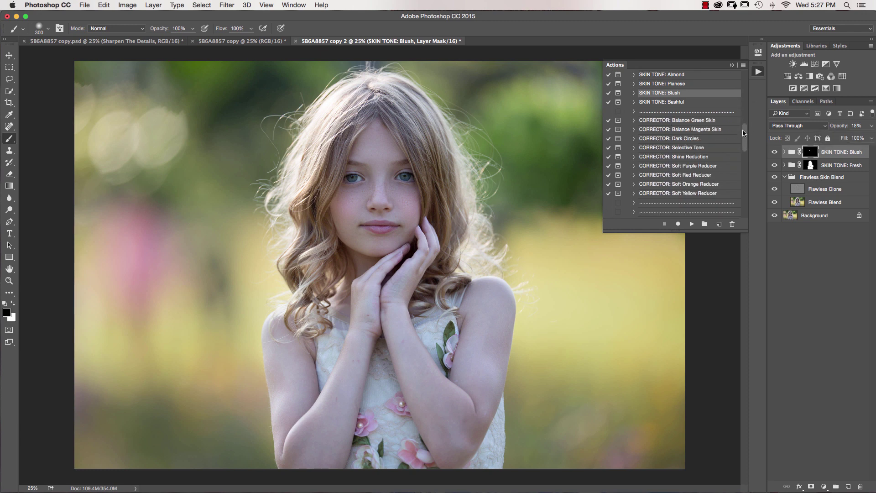
Run the BASE: Eye Foundation action and continue past its message.
scroll(742, 130, down, 3)
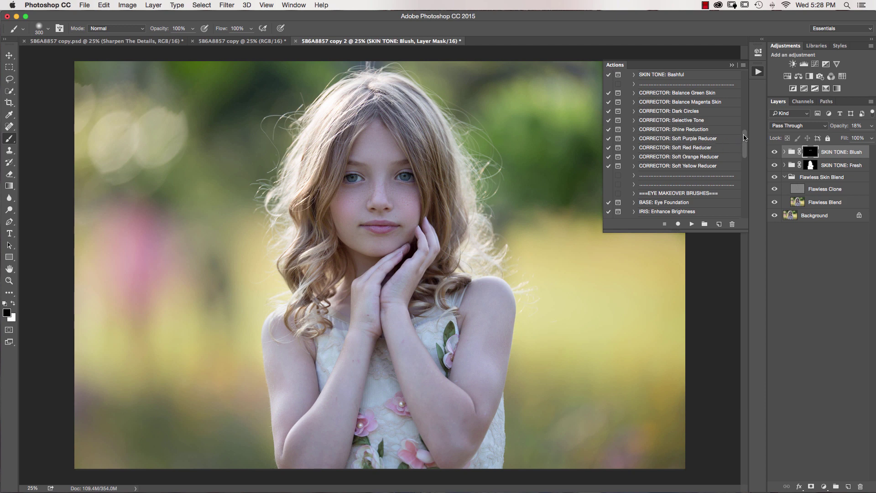
scroll(745, 137, down, 3)
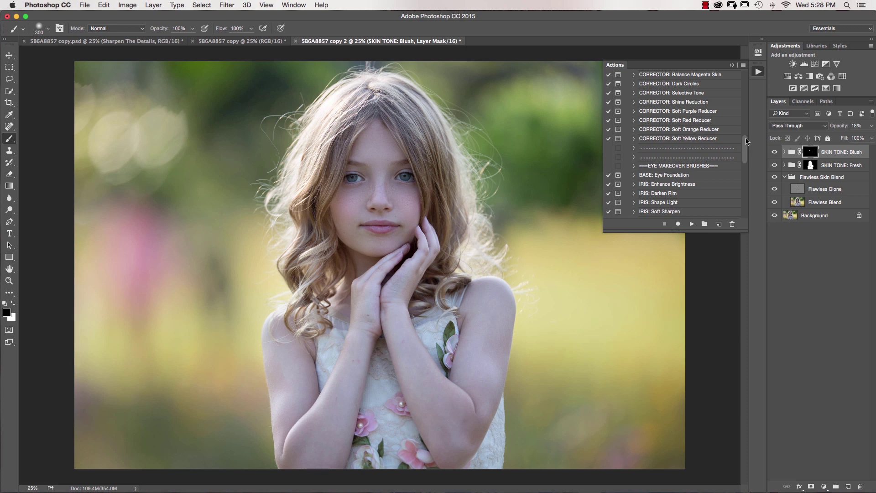
scroll(747, 141, down, 3)
click(669, 149)
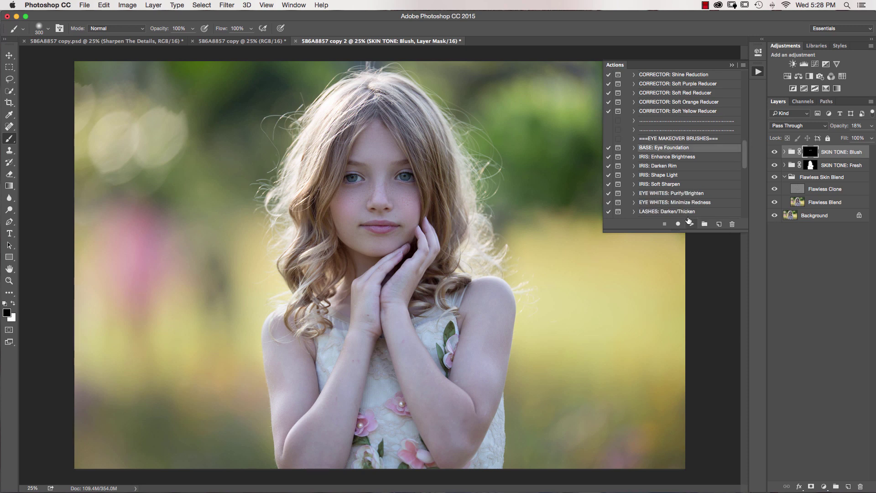
click(692, 224)
click(503, 192)
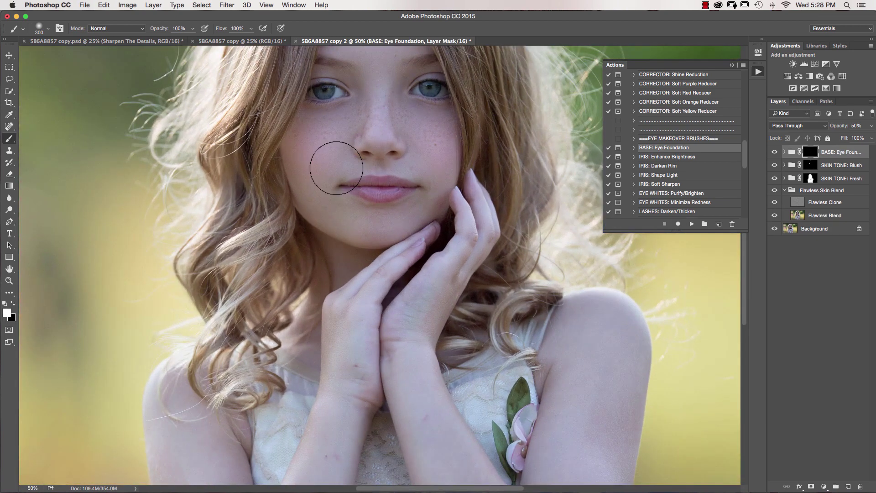
Paint Eye Foundation over the eyes with a 60-pixel brush and set opacity to 36%.
drag(313, 197, 307, 264)
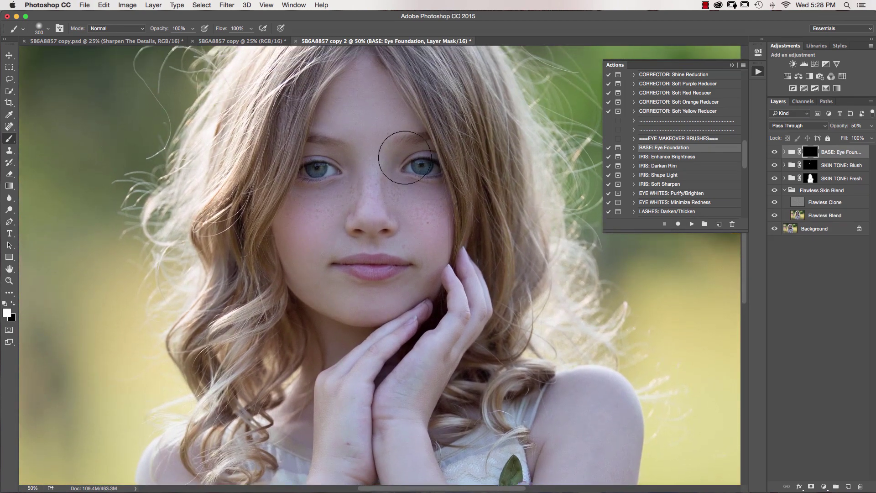
key(bracketleft)
key(bracketleft)
key(bracketleft)
key(bracketleft)
key(bracketleft)
key(bracketleft)
key(bracketleft)
key(bracketleft)
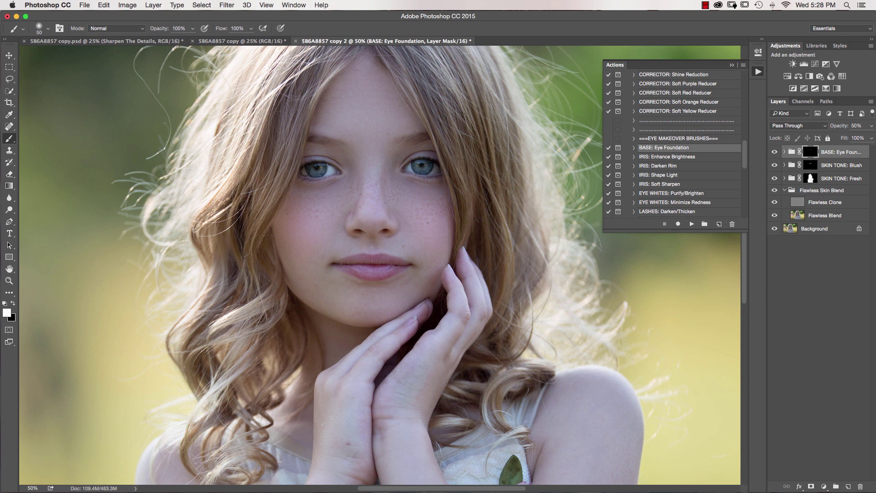
click(775, 153)
click(871, 128)
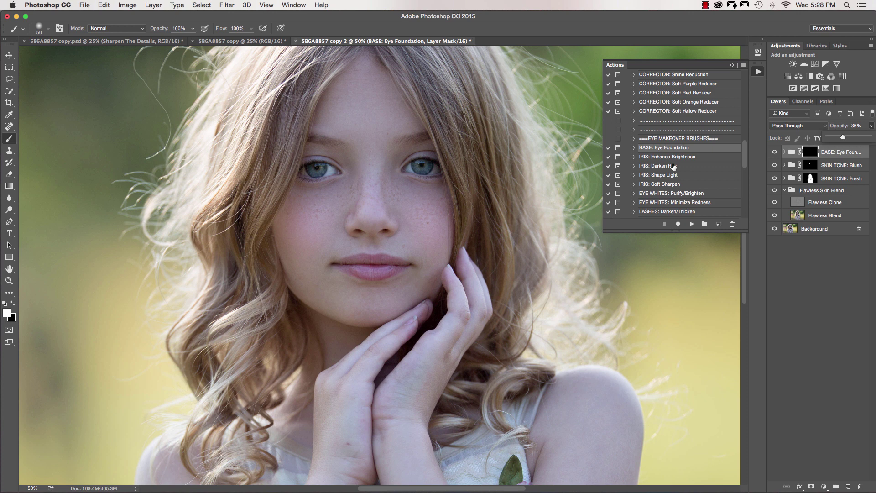
Run IRIS: Soft Sharpen and brush it over both irises with a 175-pixel brush.
click(669, 184)
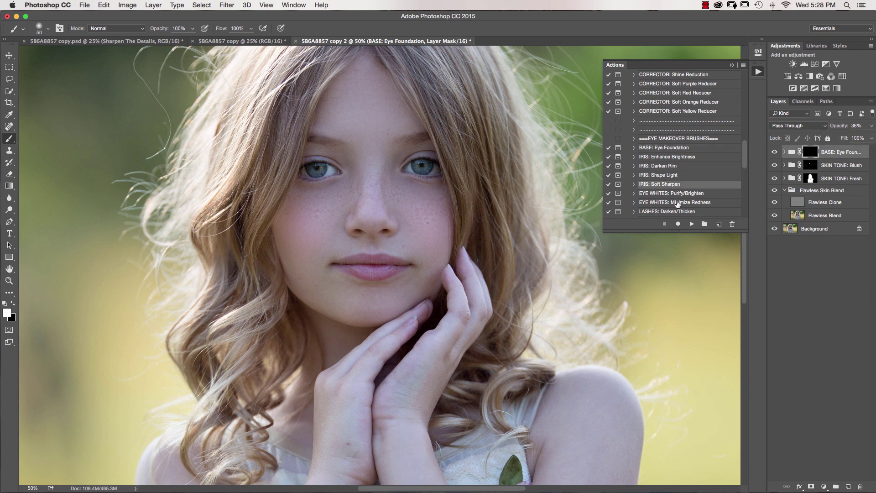
click(692, 224)
click(503, 190)
key(bracketright)
key(bracketright)
key(bracketright)
key(bracketright)
key(bracketright)
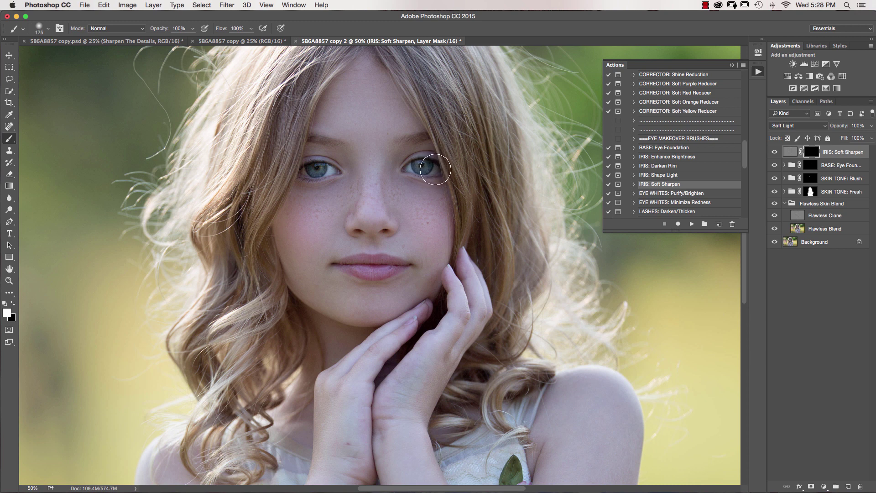
drag(437, 166, 411, 167)
mouse_move(303, 168)
mouse_down()
mouse_move(338, 168)
mouse_move(302, 173)
mouse_up()
click(776, 152)
drag(745, 151, 744, 166)
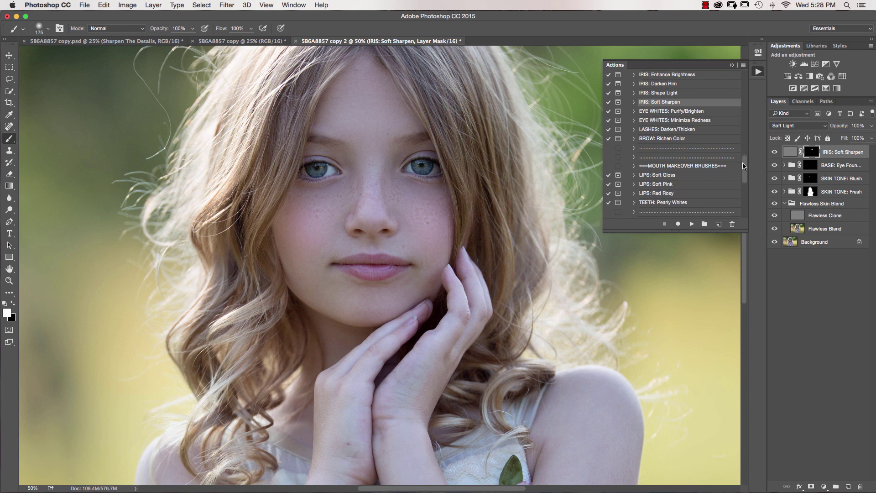
Run the LIPS: Red Rosy action and paint the rosy tint across the lips.
click(660, 193)
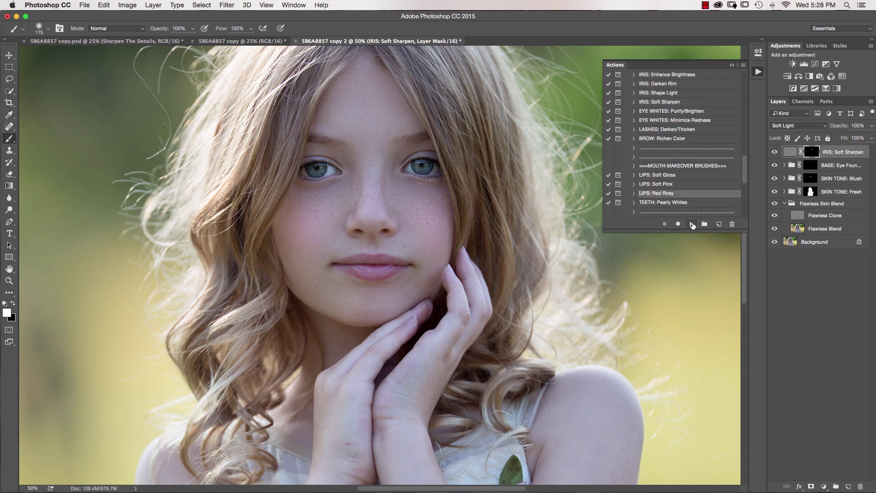
click(692, 224)
click(529, 196)
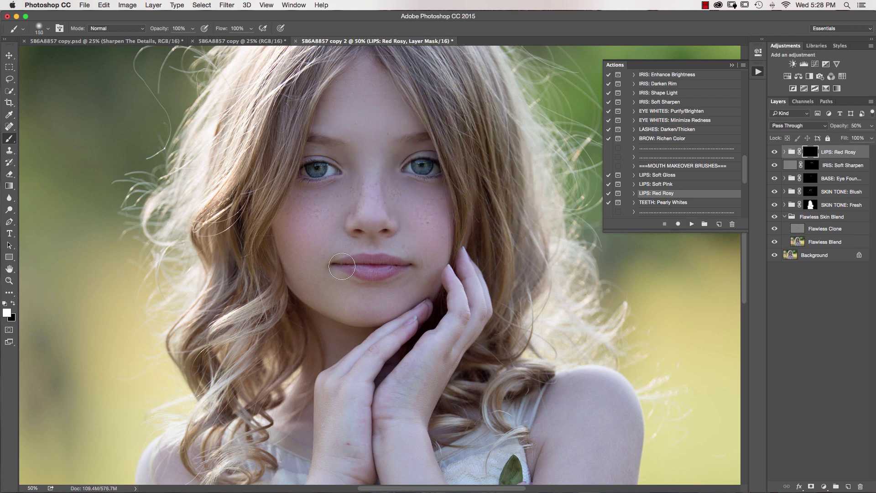
key(bracketleft)
key(bracketleft)
key(bracketleft)
key(bracketleft)
key(bracketleft)
mouse_move(343, 263)
mouse_down()
mouse_move(404, 264)
mouse_move(379, 275)
mouse_move(403, 264)
mouse_move(367, 274)
mouse_move(339, 265)
mouse_move(372, 266)
mouse_move(337, 264)
mouse_move(390, 263)
mouse_up()
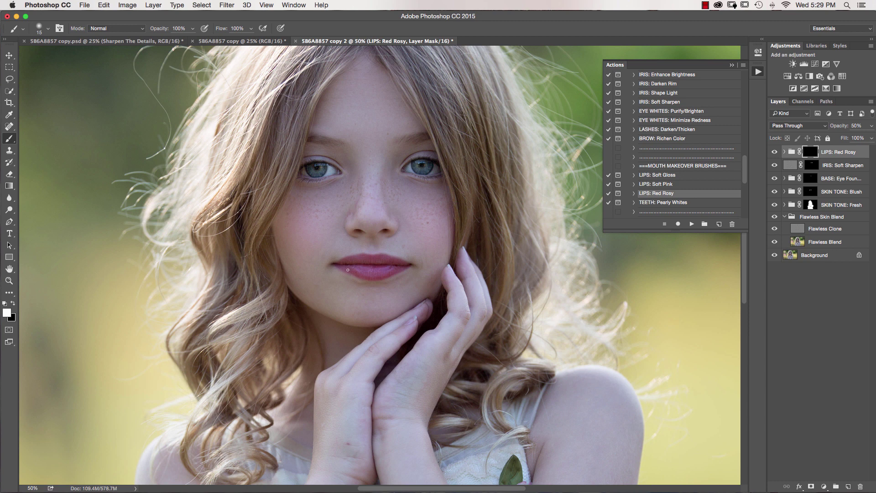
Fade the Red Rosy lip group to 16% opacity.
click(871, 126)
drag(835, 139, 835, 138)
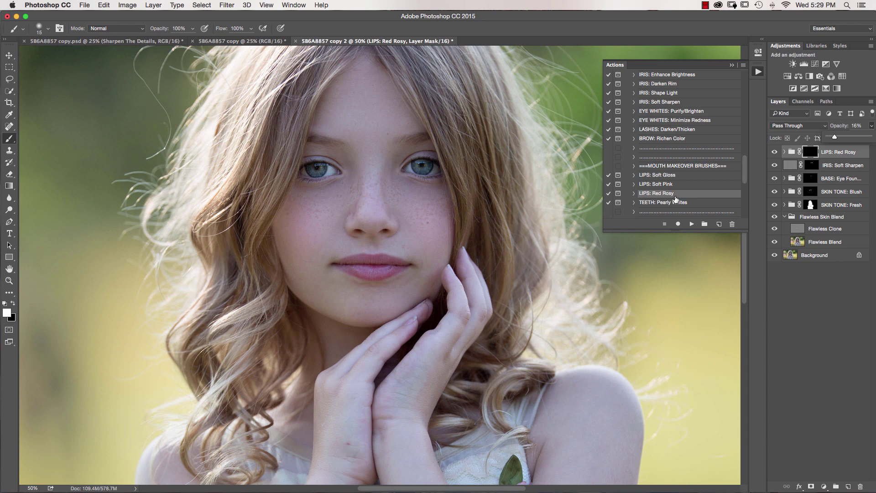
drag(745, 167, 741, 197)
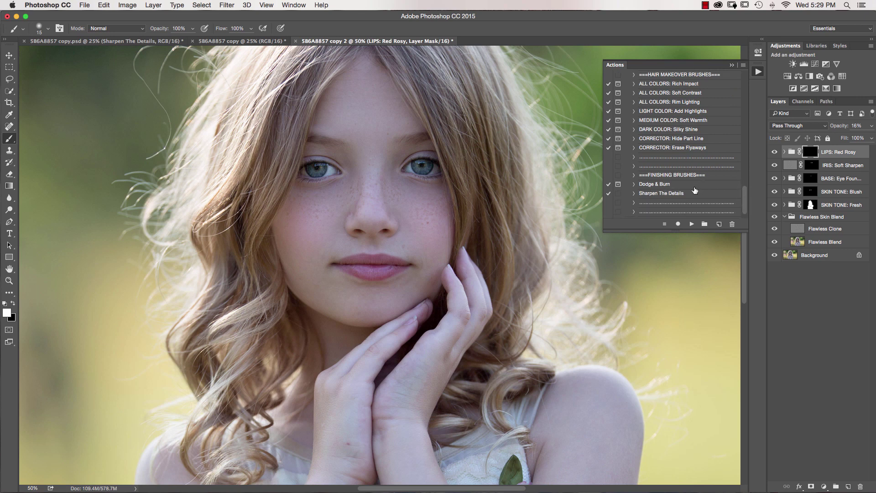
Run the Dodge & Burn action, continuing past both messages to build its two layers.
click(661, 185)
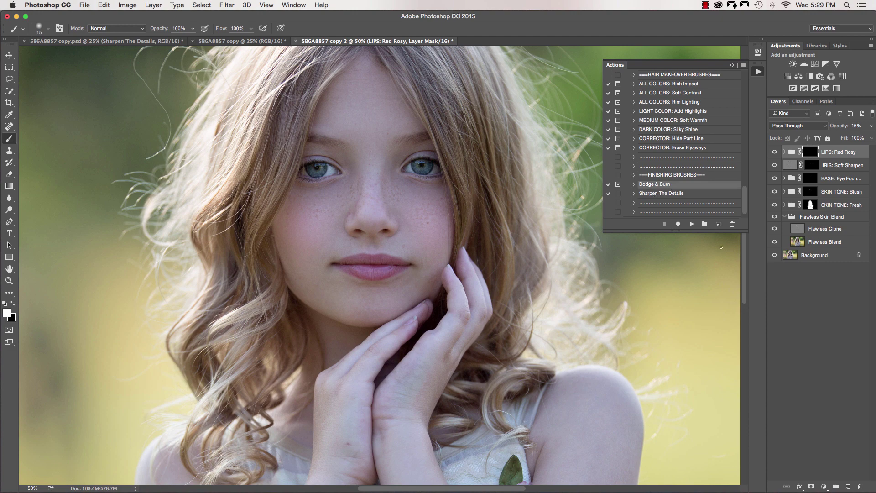
click(692, 224)
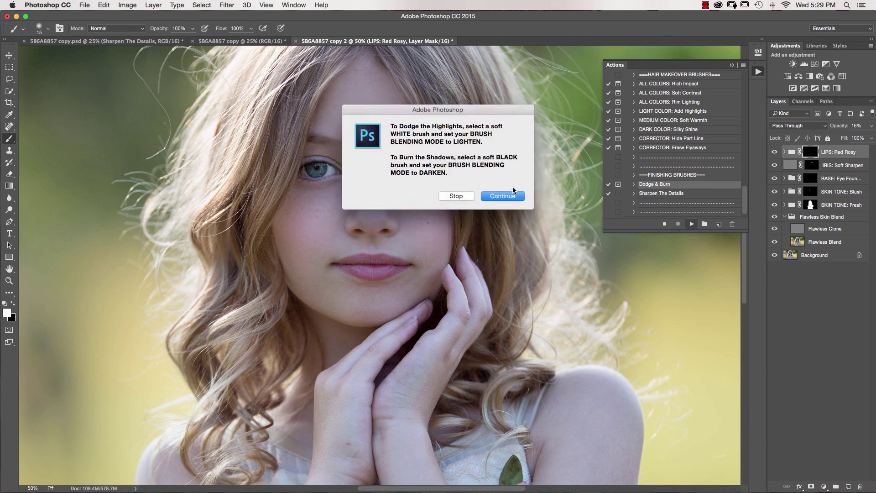
click(507, 196)
click(504, 204)
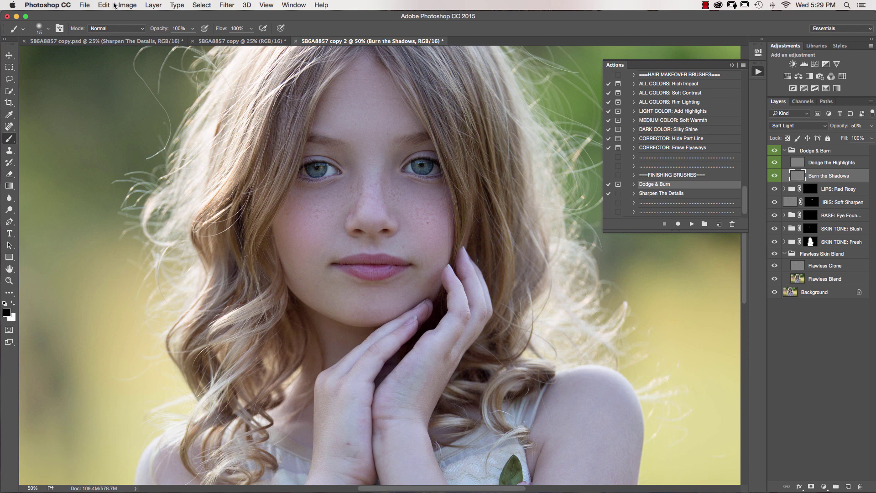
Set the brush to Darken mode with about 11% flow.
click(131, 32)
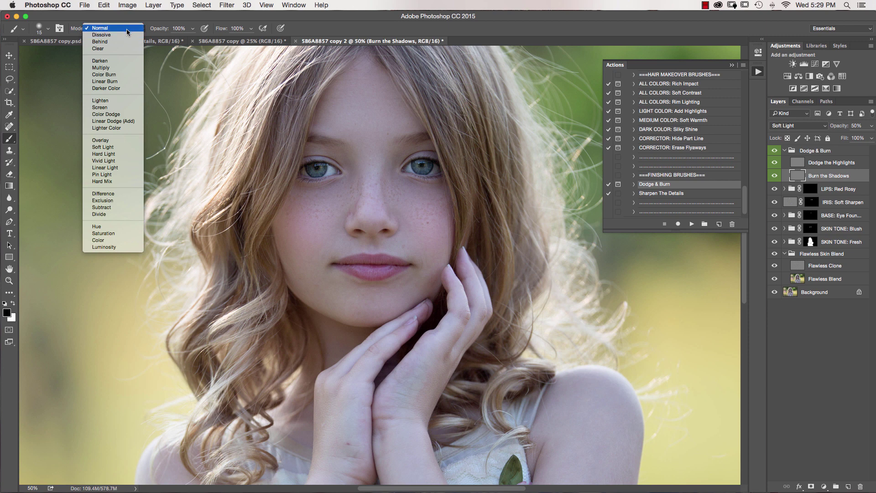
click(100, 59)
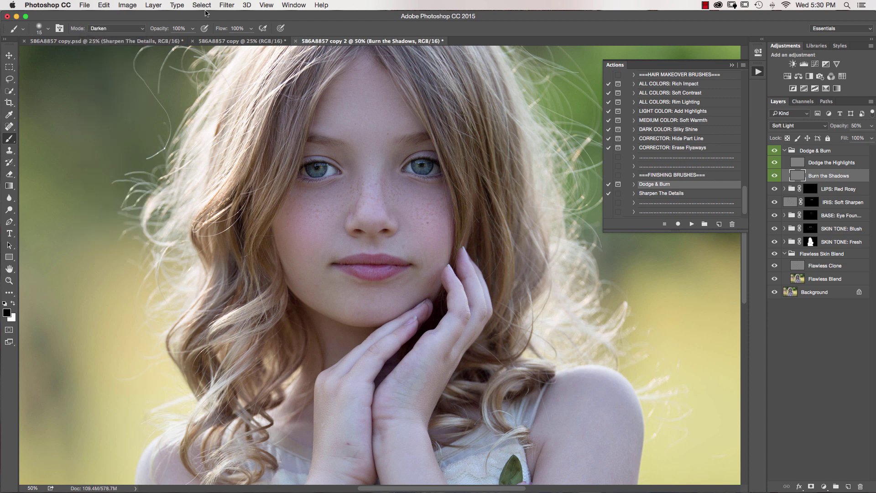
click(251, 28)
click(216, 40)
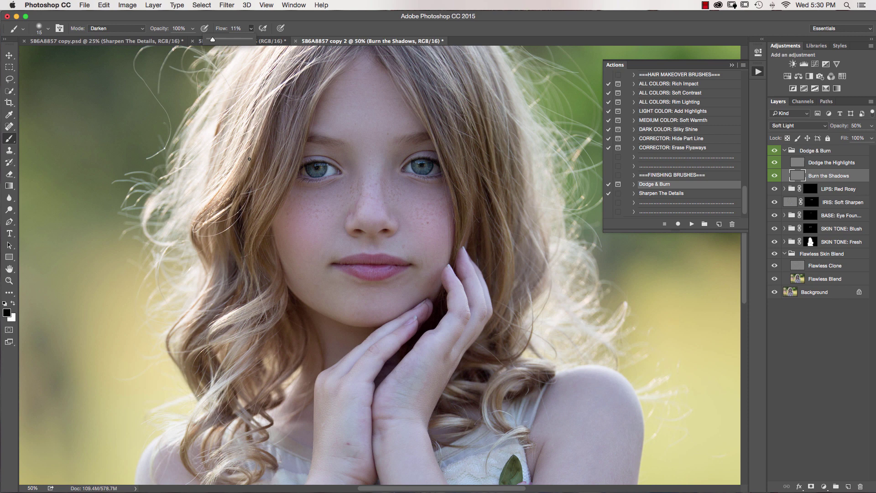
Resize the brush down to 25 px and zoom in on the eyes.
key(bracketright)
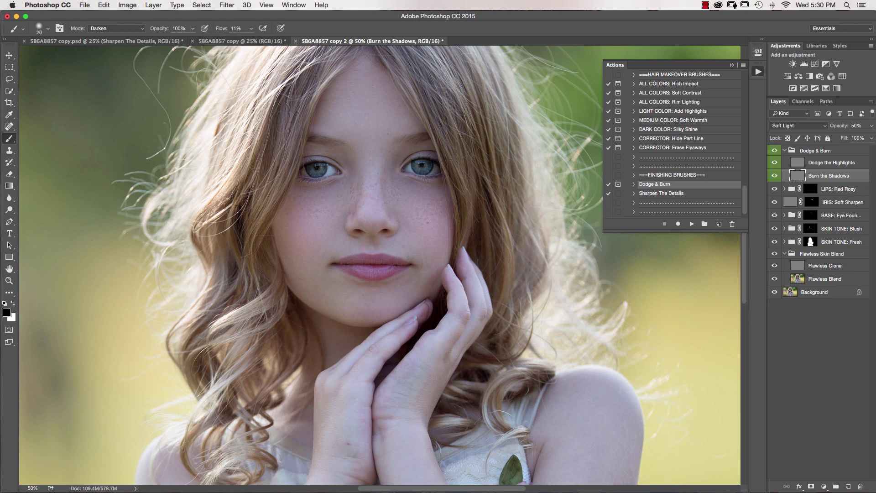
key(bracketright)
key(bracketright)
key(bracketright)
key(bracketright)
key(bracketright)
key(bracketright)
key(bracketright)
key(bracketright)
key(bracketright)
key(bracketright)
key(bracketright)
key(bracketright)
key(bracketright)
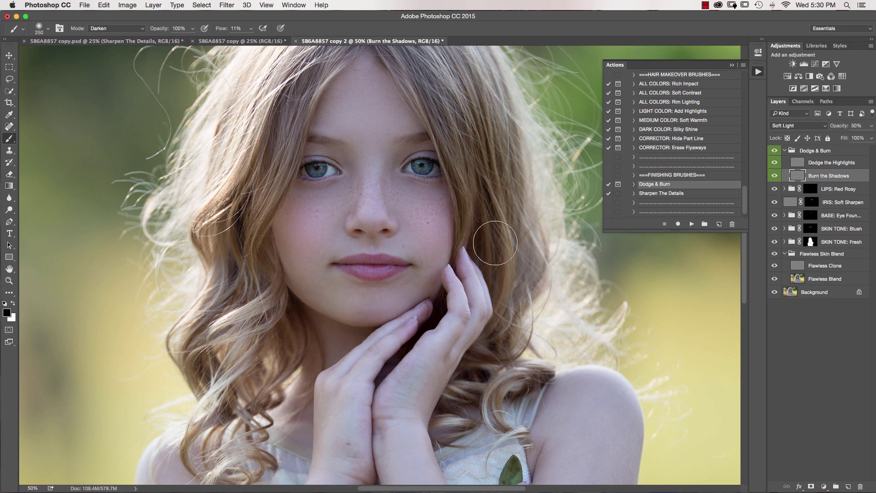
key(bracketleft)
key(bracketleft)
key(bracketleft)
key(bracketleft)
key(bracketleft)
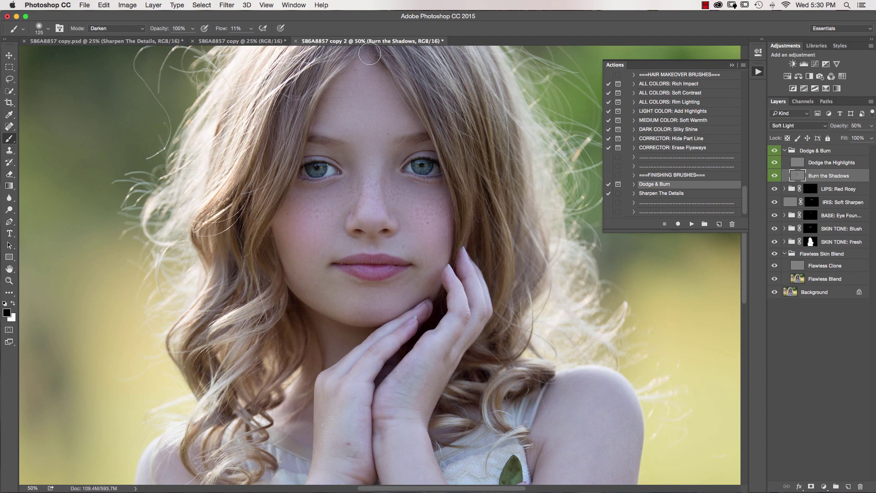
key(bracketleft)
key(bracketleft)
key(bracketleft)
key(bracketleft)
key(bracketleft)
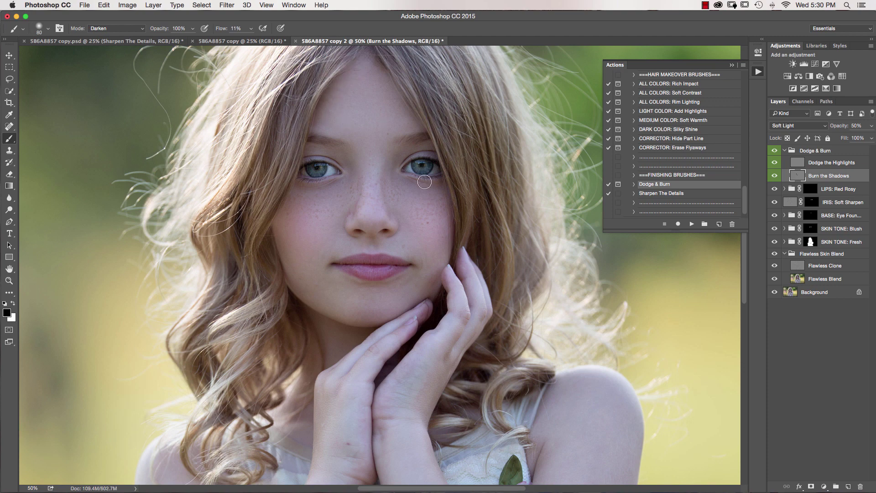
key(super+equal)
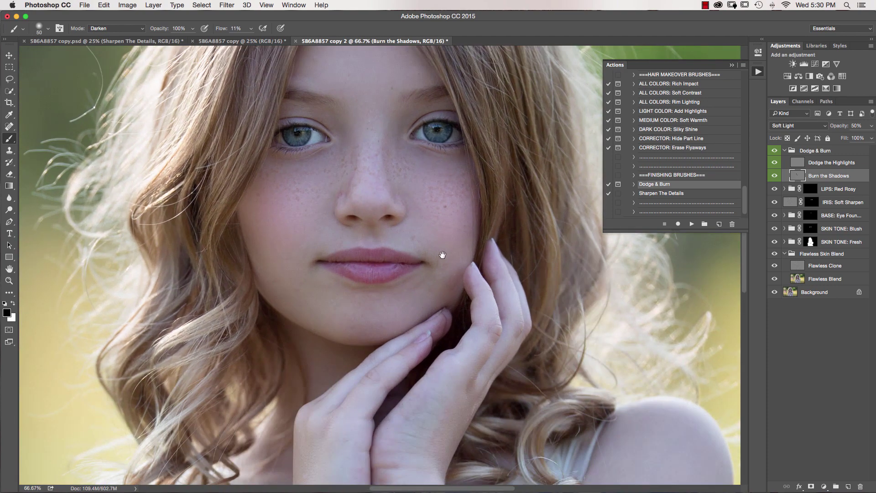
drag(361, 222, 359, 277)
key(bracketleft)
key(bracketleft)
key(bracketleft)
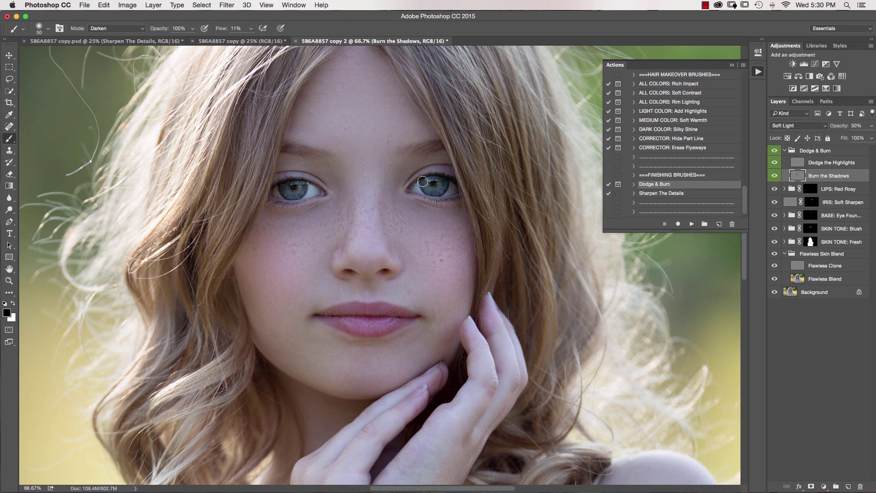
key(bracketleft)
key(bracketleft)
Select Dodge the Highlights, switch to white, and set the brush to Lighten mode.
click(801, 162)
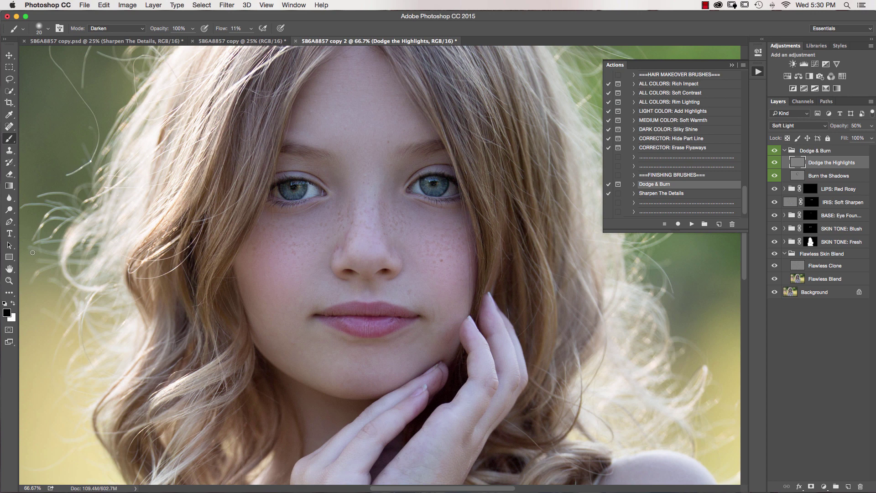
key(x)
click(118, 29)
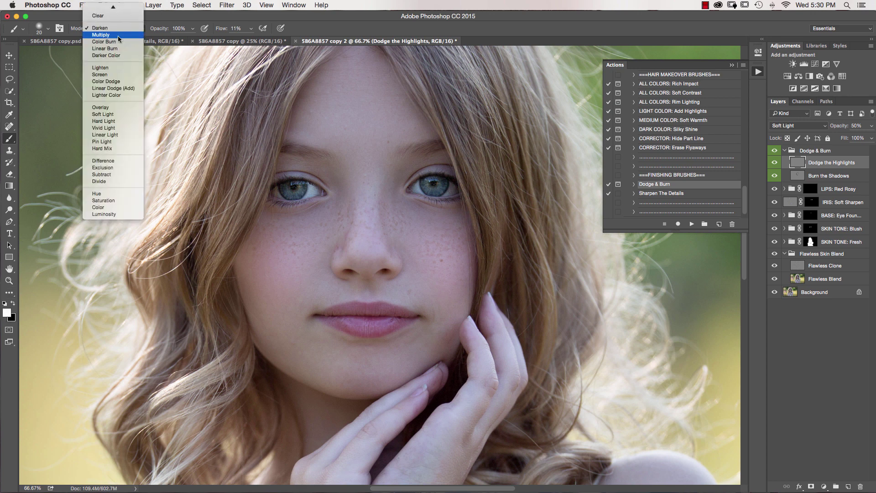
click(107, 68)
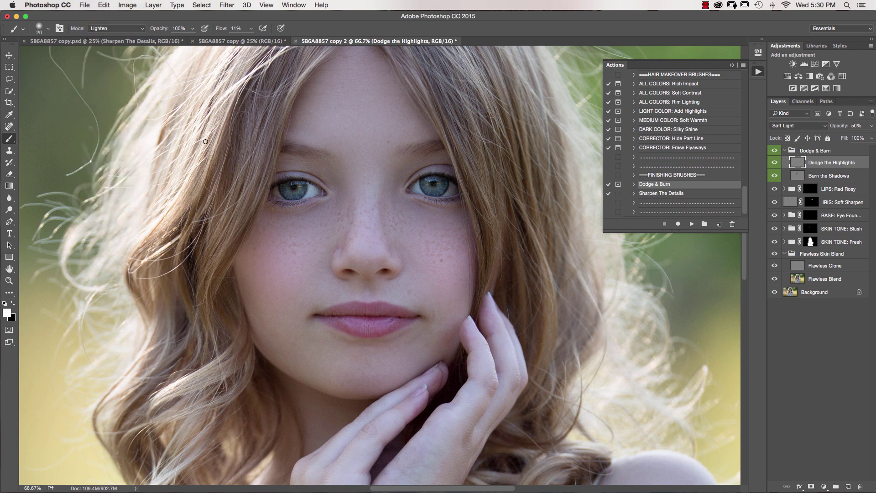
Brighten the nose bridge and chin with a brush of 125 px or larger.
key(bracketright)
key(bracketright)
key(bracketright)
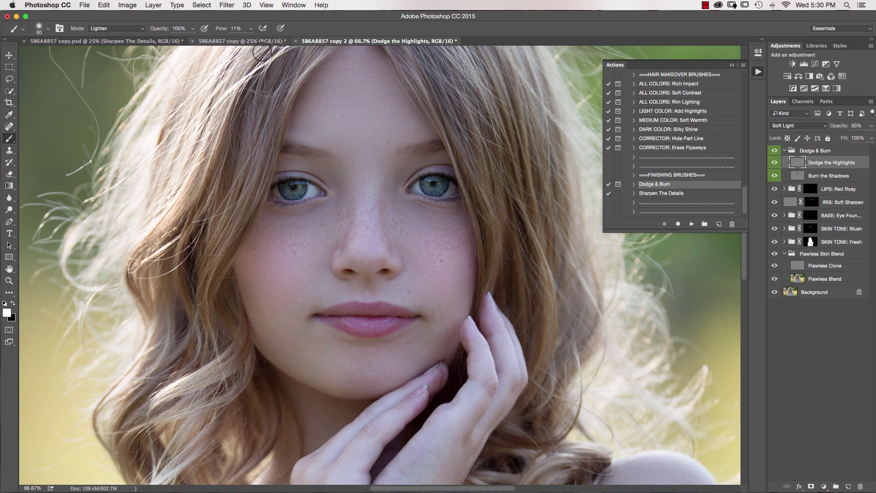
key(bracketright)
key(bracketright)
key(bracketright)
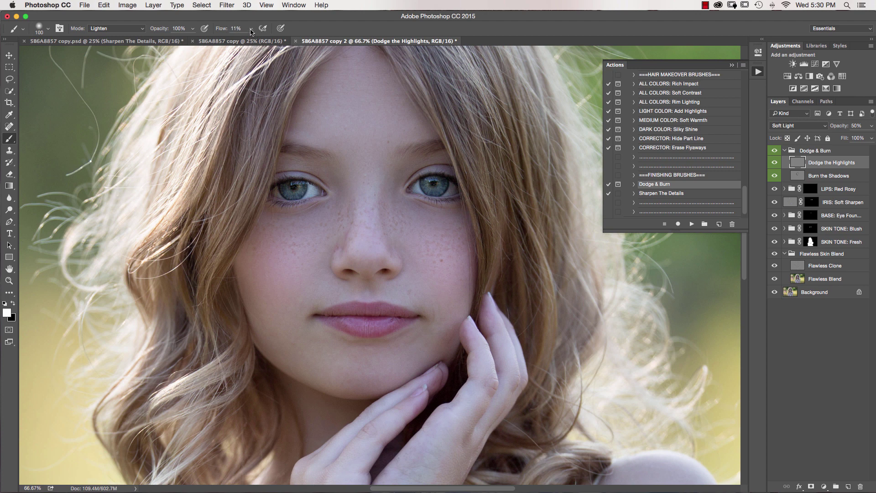
key(bracketright)
mouse_move(377, 218)
mouse_down()
mouse_move(352, 170)
mouse_move(356, 200)
mouse_move(367, 185)
mouse_move(364, 170)
mouse_move(366, 192)
mouse_move(362, 170)
mouse_move(367, 252)
mouse_move(362, 153)
mouse_up()
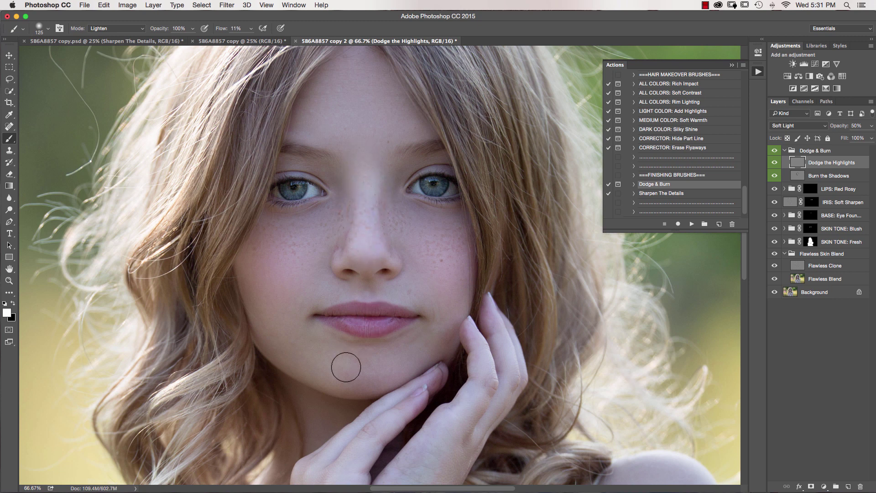
key(bracketright)
key(bracketright)
key(bracketright)
mouse_move(358, 365)
mouse_down()
mouse_move(383, 362)
mouse_move(335, 369)
mouse_move(425, 354)
mouse_up()
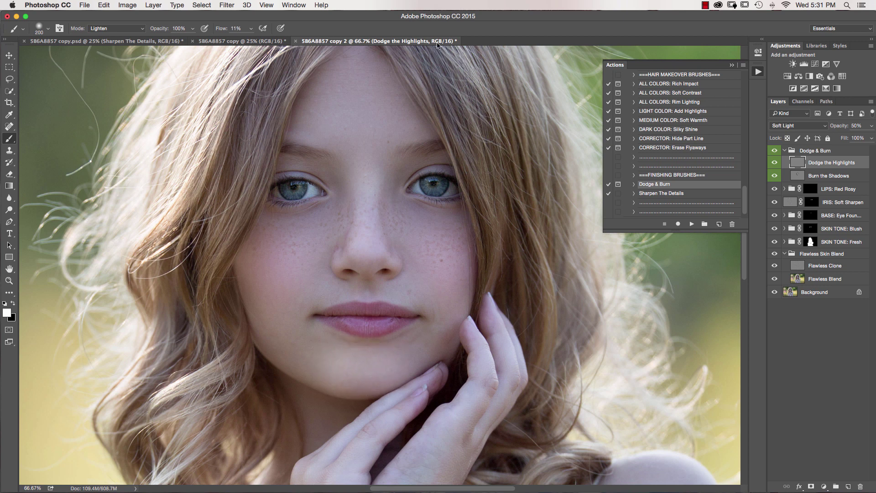
Brighten the forehead, nose and cheeks, then reduce the brush for finer detail.
key(bracketleft)
key(bracketleft)
key(bracketleft)
key(bracketleft)
key(bracketleft)
key(bracketleft)
key(bracketleft)
key(bracketleft)
key(bracketleft)
key(bracketleft)
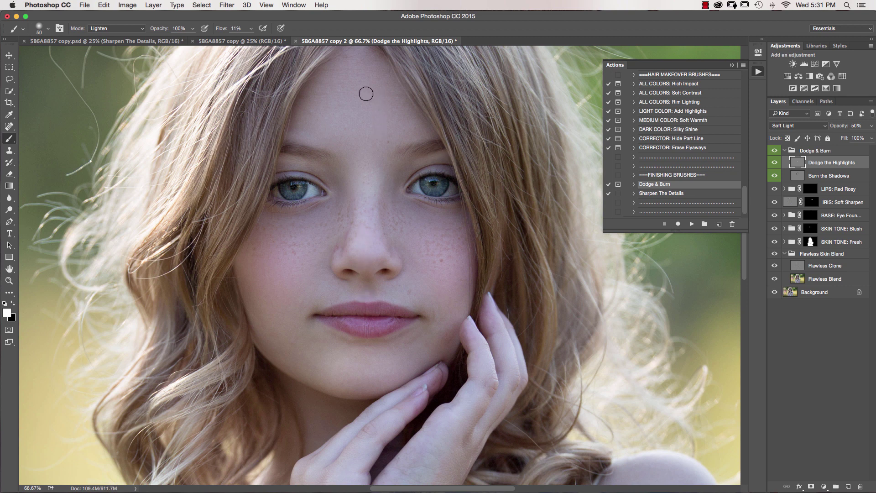
key(bracketright)
key(bracketright)
key(bracketright)
key(bracketright)
key(bracketright)
key(bracketright)
key(bracketright)
key(bracketright)
key(bracketright)
key(bracketright)
key(bracketright)
key(bracketright)
key(bracketright)
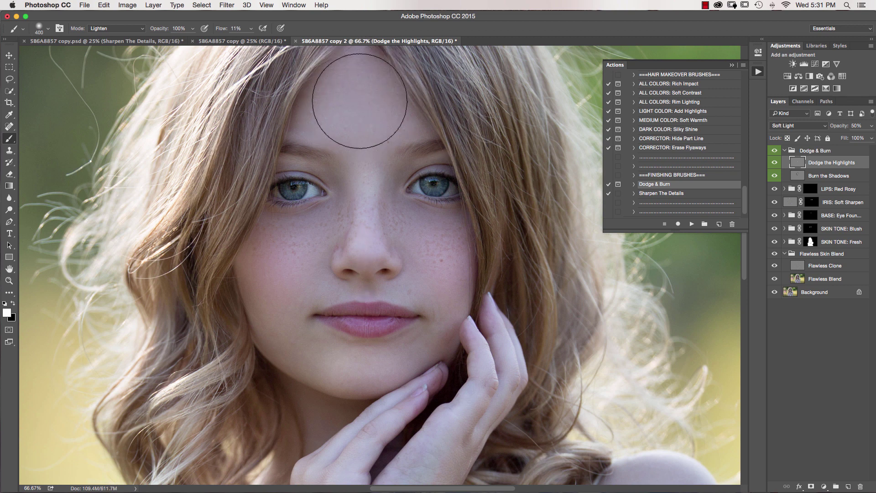
mouse_move(366, 264)
mouse_down()
mouse_move(417, 258)
mouse_move(396, 250)
mouse_move(388, 185)
mouse_up()
key(bracketleft)
key(bracketleft)
key(bracketleft)
key(bracketleft)
key(bracketleft)
key(bracketleft)
key(bracketleft)
key(bracketleft)
key(bracketleft)
key(bracketleft)
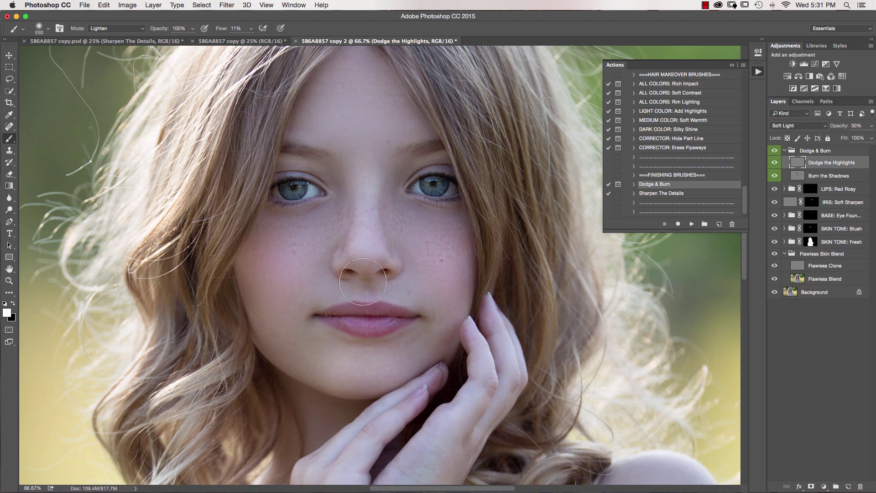
key(bracketleft)
key(bracketleft)
key(bracketleft)
key(bracketleft)
key(bracketleft)
key(super+minus)
key(super+minus)
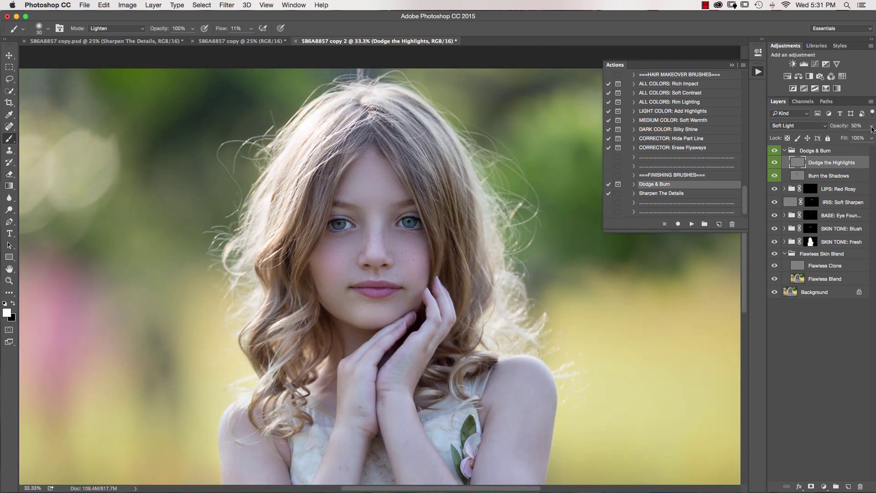
Lower Dodge the Highlights to 38% opacity and toggle it on and off to compare.
click(872, 128)
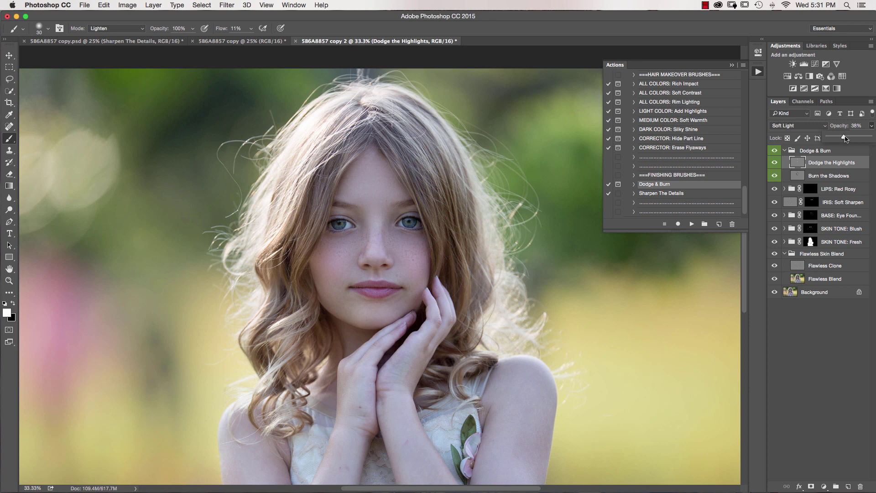
click(775, 164)
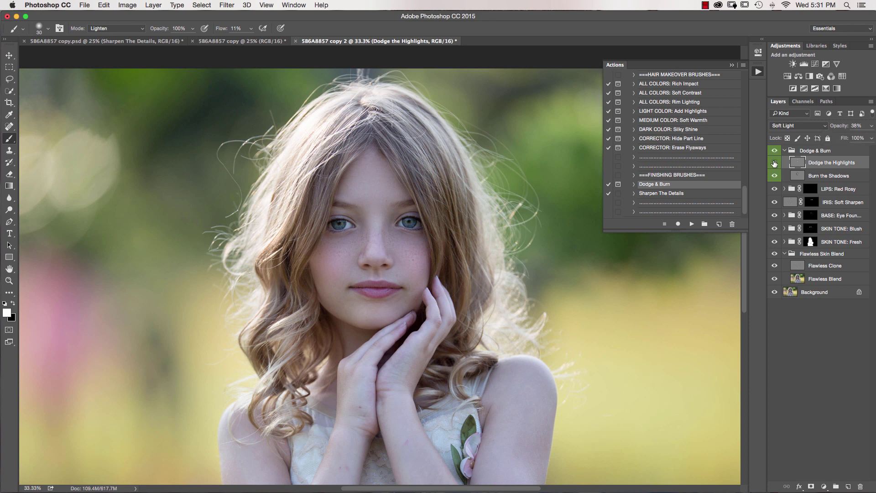
click(775, 163)
click(775, 163)
click(775, 163)
click(775, 163)
click(775, 164)
click(775, 164)
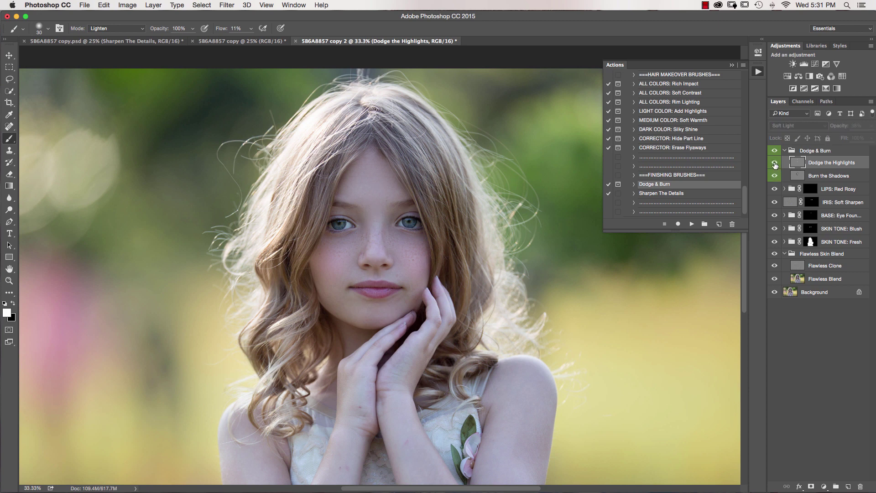
Compare Burn the Shadows on and off, leave it visible, and pick Sharpen The Details.
click(775, 175)
click(775, 176)
click(775, 176)
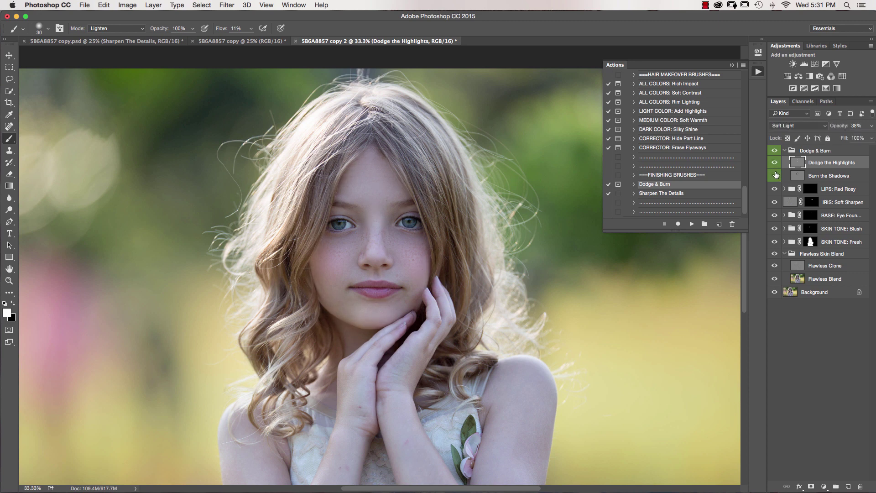
click(775, 176)
click(776, 175)
click(778, 175)
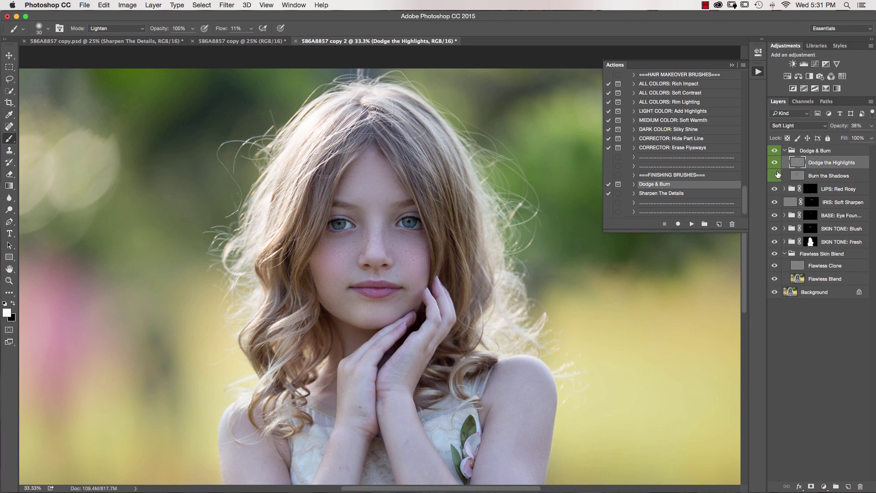
click(778, 175)
click(779, 175)
click(661, 194)
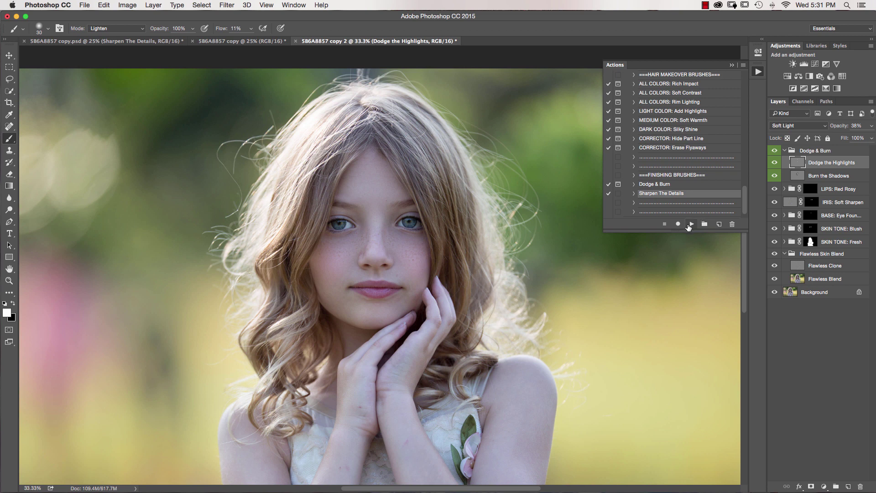
Run Sharpen The Details and set the brush to Normal mode at 100% flow.
click(692, 224)
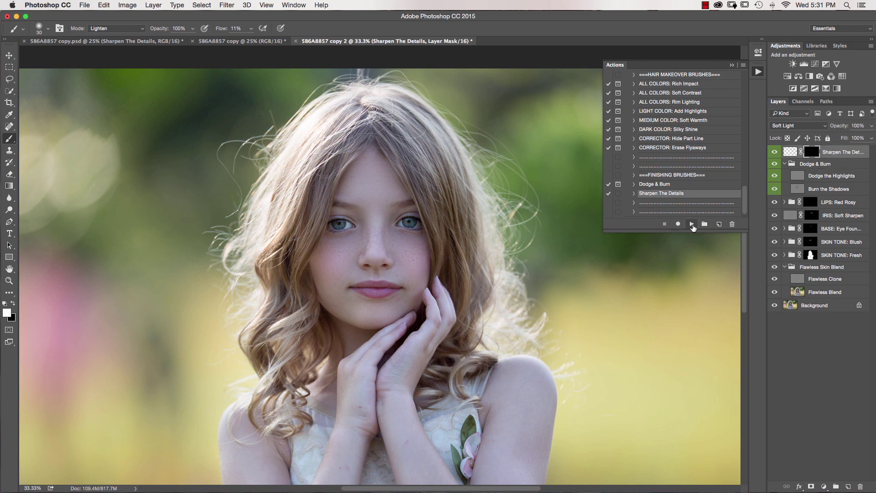
key(super+plus)
key(super+plus)
key(super+plus)
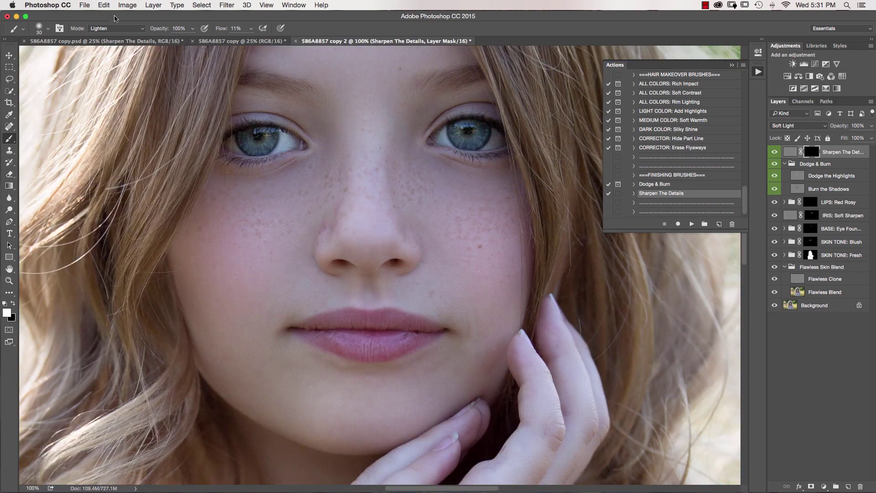
click(121, 30)
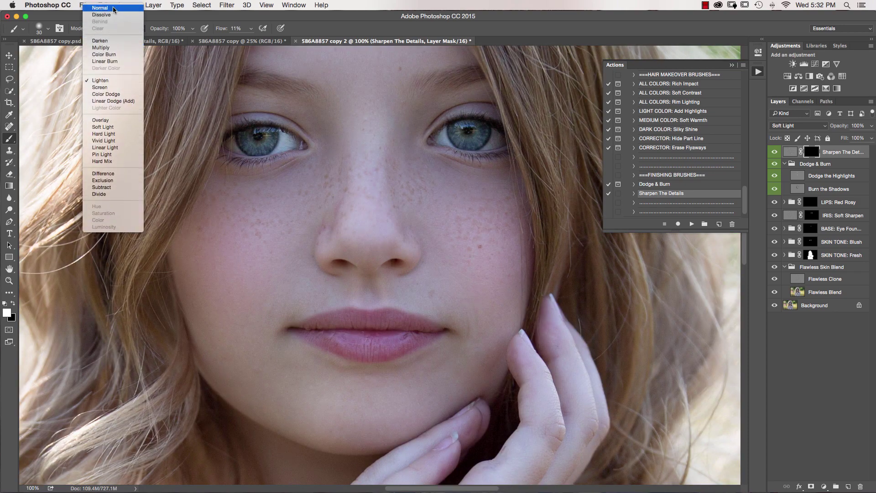
click(114, 8)
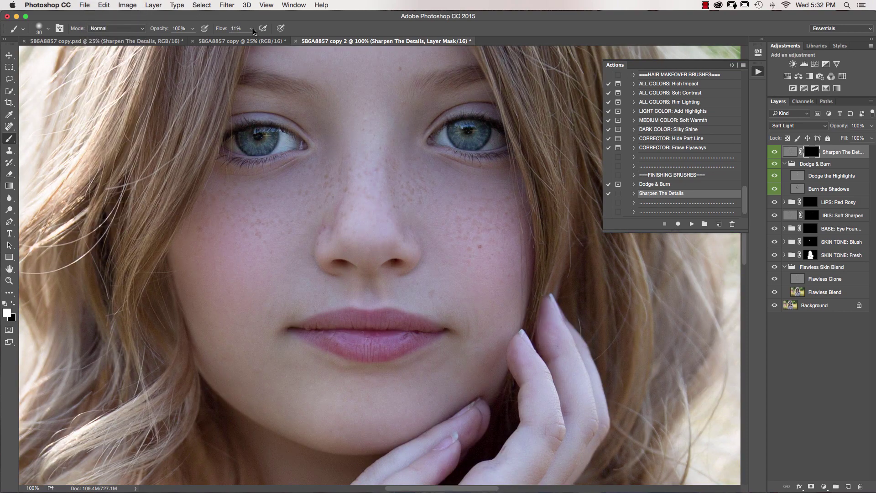
click(253, 31)
drag(250, 40, 299, 41)
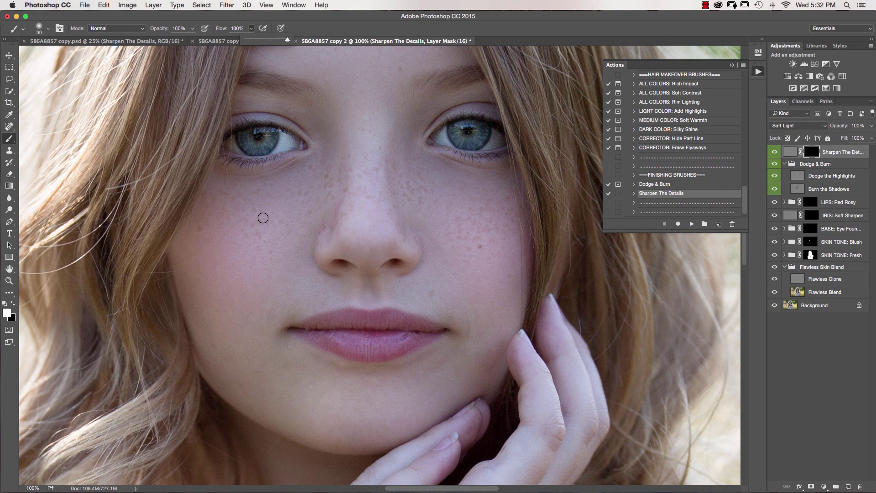
Paint the sharpening over the cheek and nose freckles with a 200 px brush.
key(bracketright)
key(bracketright)
key(bracketright)
key(bracketright)
key(bracketright)
key(bracketright)
key(bracketright)
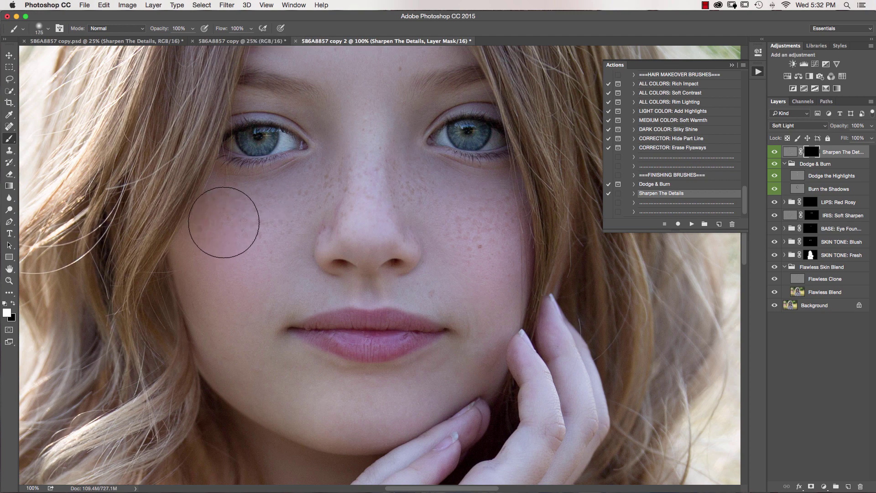
key(bracketright)
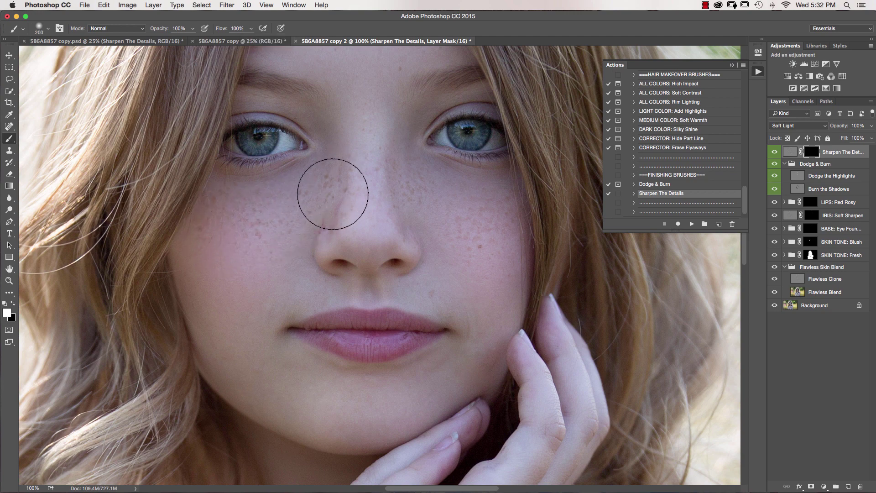
mouse_move(333, 194)
mouse_down()
mouse_move(434, 191)
mouse_move(411, 185)
mouse_move(454, 225)
mouse_move(488, 228)
mouse_up()
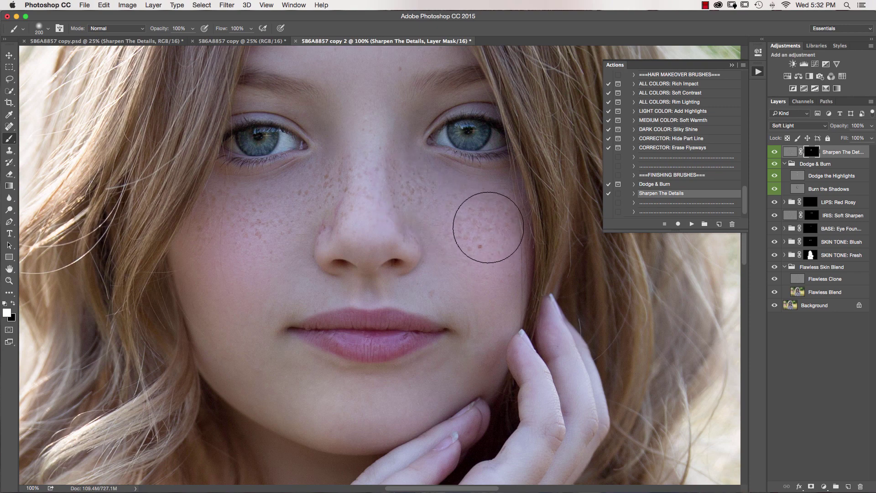
key(super+minus)
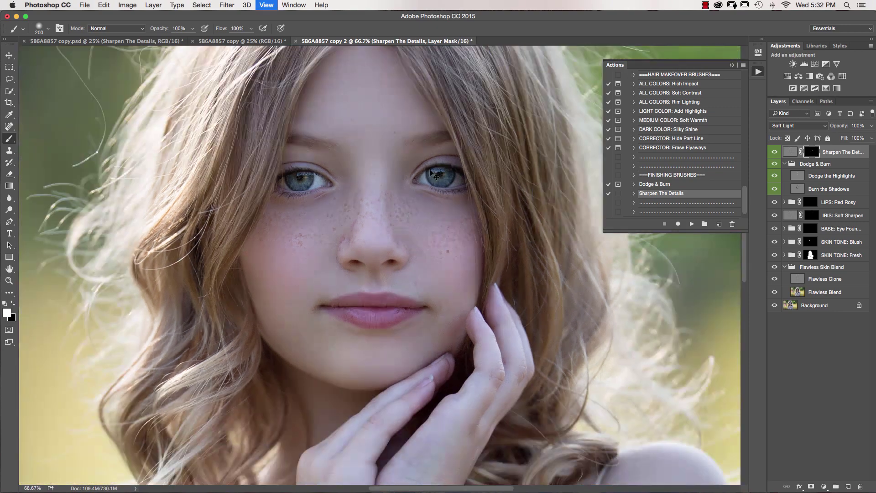
key(super+minus)
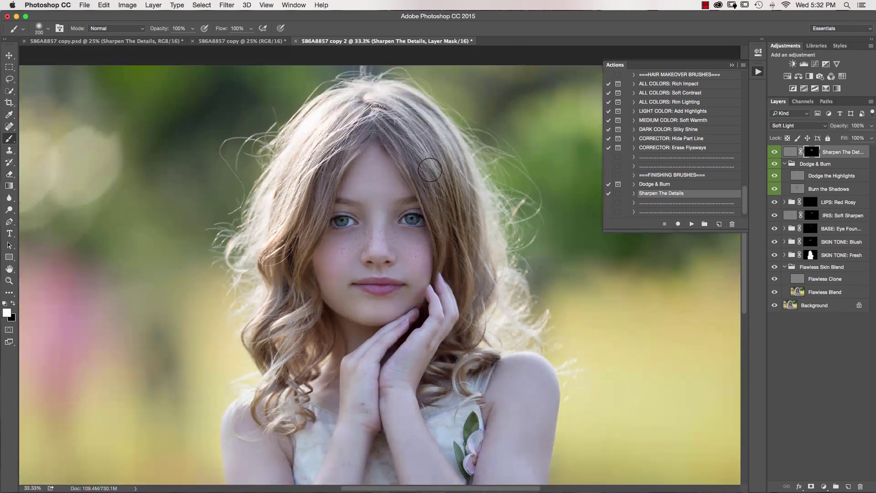
Set the Sharpen The Details layer to 87% opacity and the brush to 14% opacity.
click(871, 126)
drag(864, 139, 866, 139)
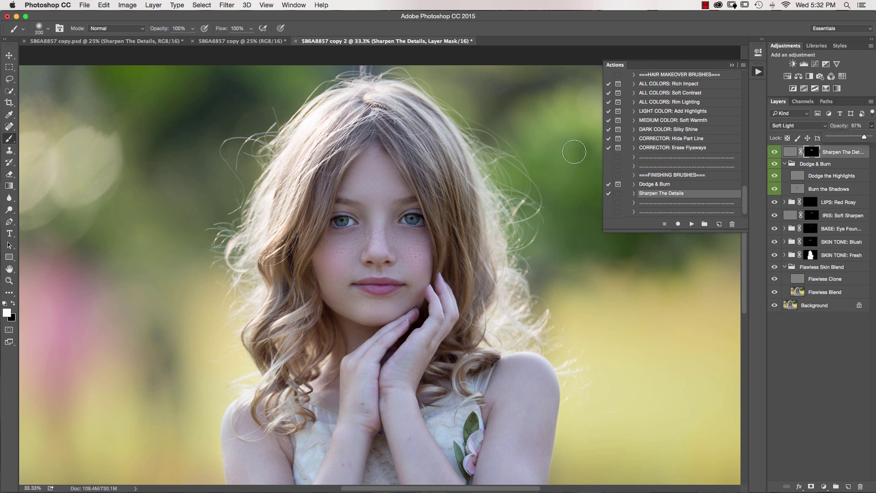
click(192, 28)
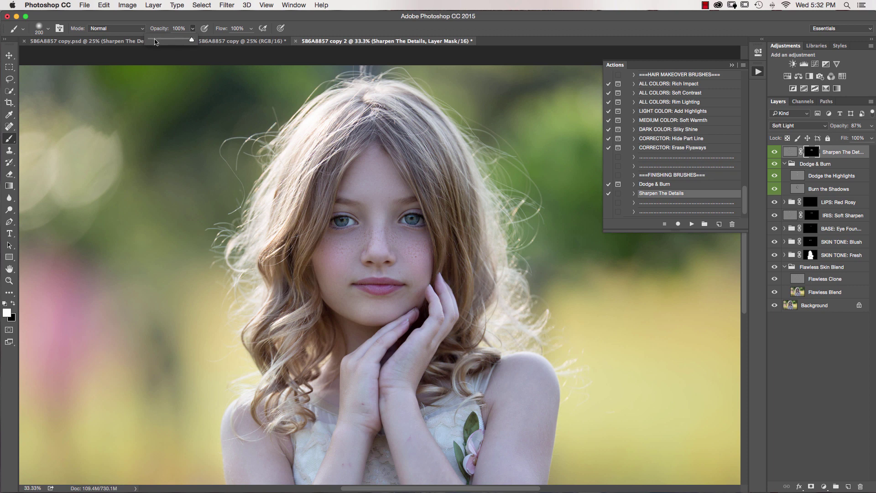
key(super+1)
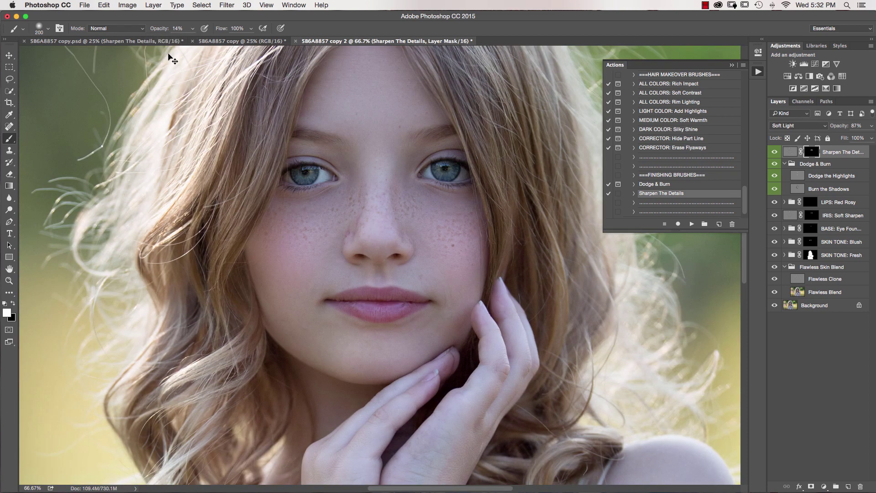
Paint light sharpening over both eyes with a 90 px brush.
scroll(322, 245, up, 3)
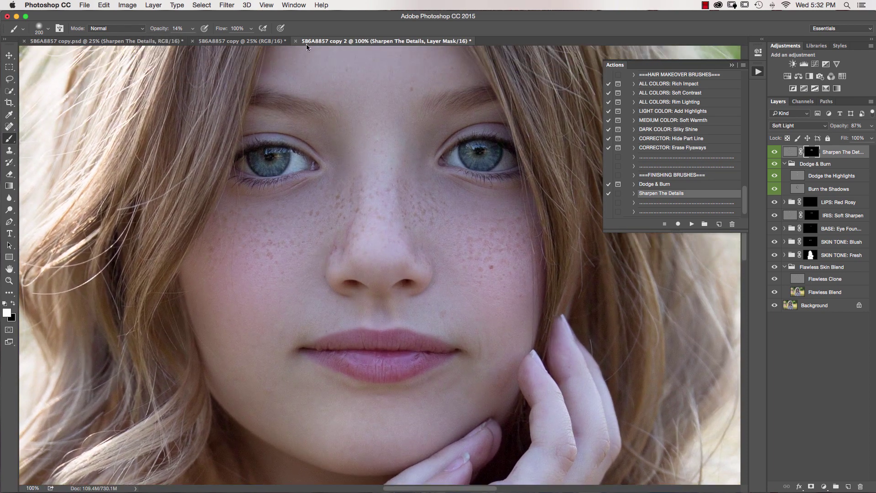
key(bracketleft)
key(bracketleft)
key(bracketleft)
key(bracketleft)
key(bracketleft)
mouse_move(307, 161)
mouse_down()
mouse_move(255, 153)
mouse_move(237, 167)
mouse_move(297, 165)
mouse_up()
mouse_move(494, 165)
mouse_down()
mouse_move(470, 145)
mouse_move(445, 159)
mouse_move(503, 168)
mouse_move(490, 147)
mouse_up()
key(super+minus)
key(super+minus)
key(super+minus)
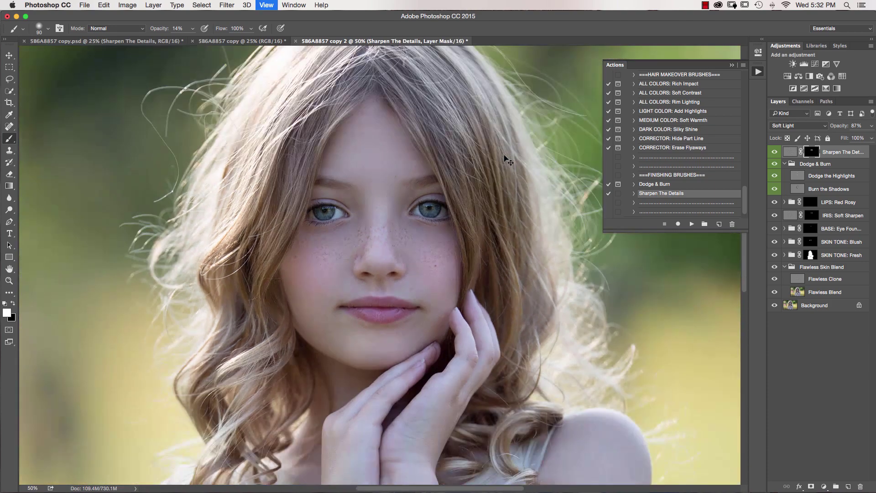
Zoom out and show the History panel via the Window menu.
key(super+minus)
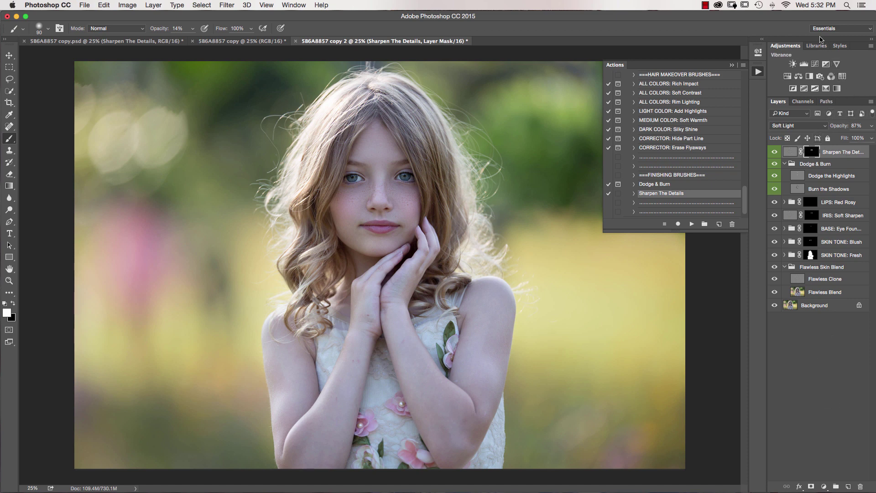
click(294, 5)
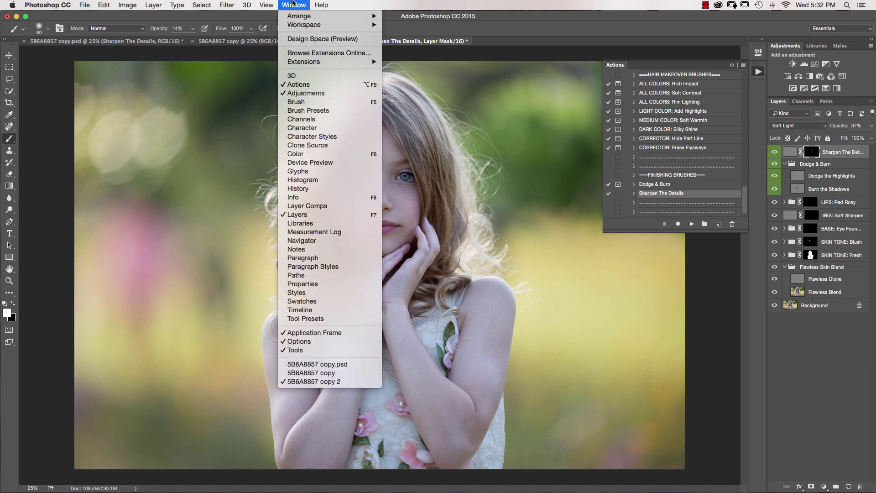
click(322, 189)
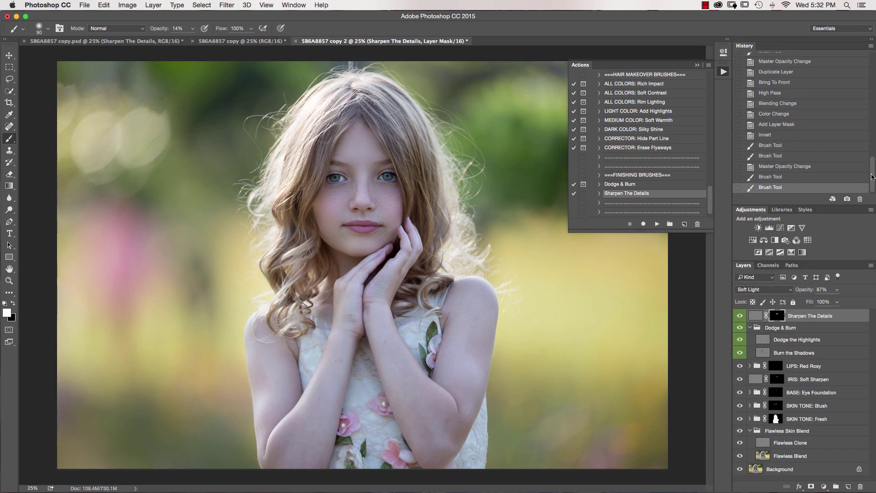
Switch between the original state and Snapshot 1 twice, ending on Snapshot 1.
scroll(873, 177, up, 10)
click(771, 58)
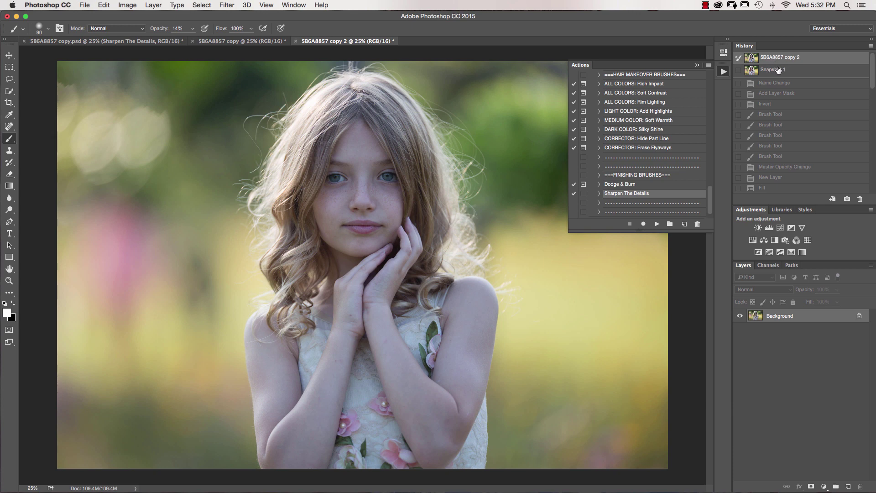
click(778, 70)
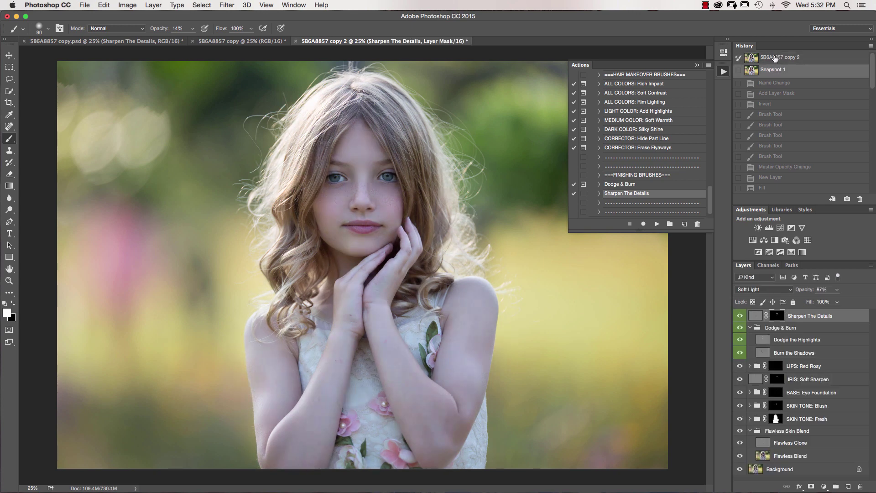
click(776, 58)
click(778, 72)
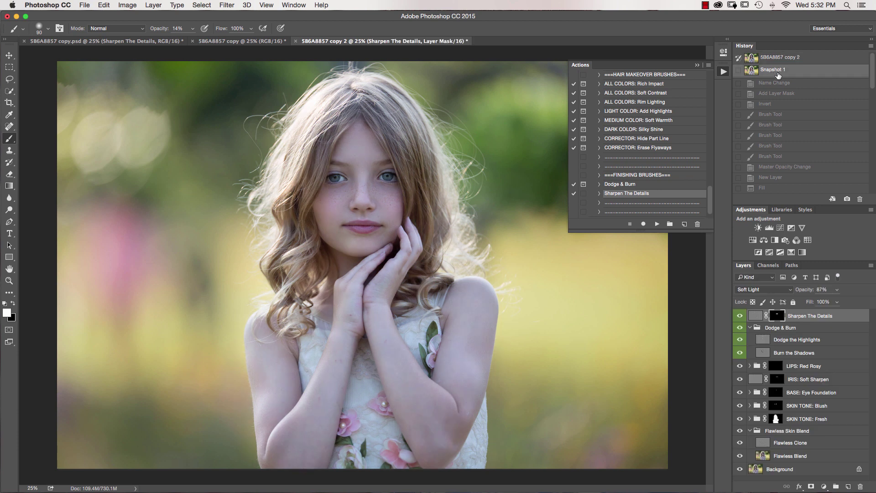